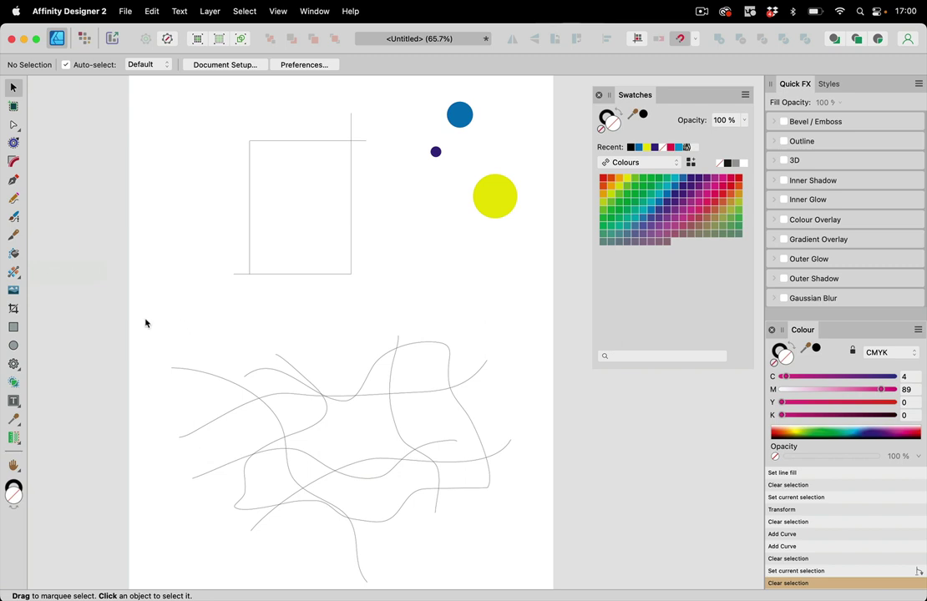
Select all the scribbled curves, give them the yellow Recent swatch, then undo the fill.
click(374, 373)
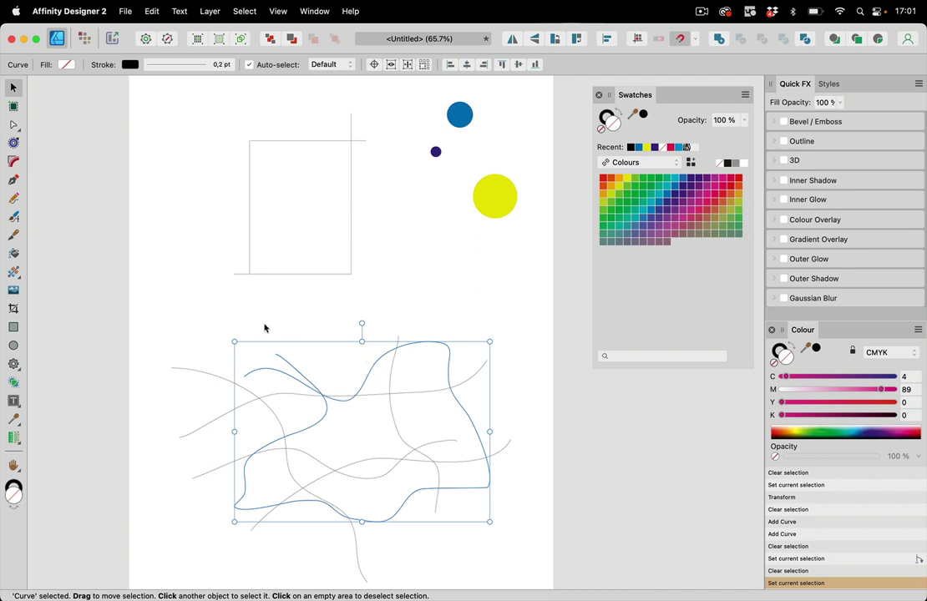
drag(145, 321, 586, 592)
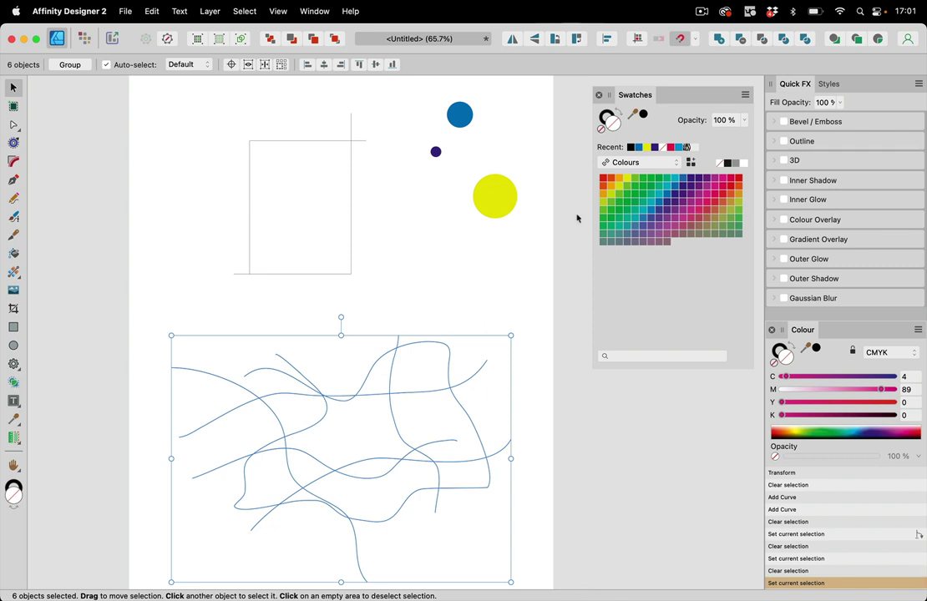
click(646, 148)
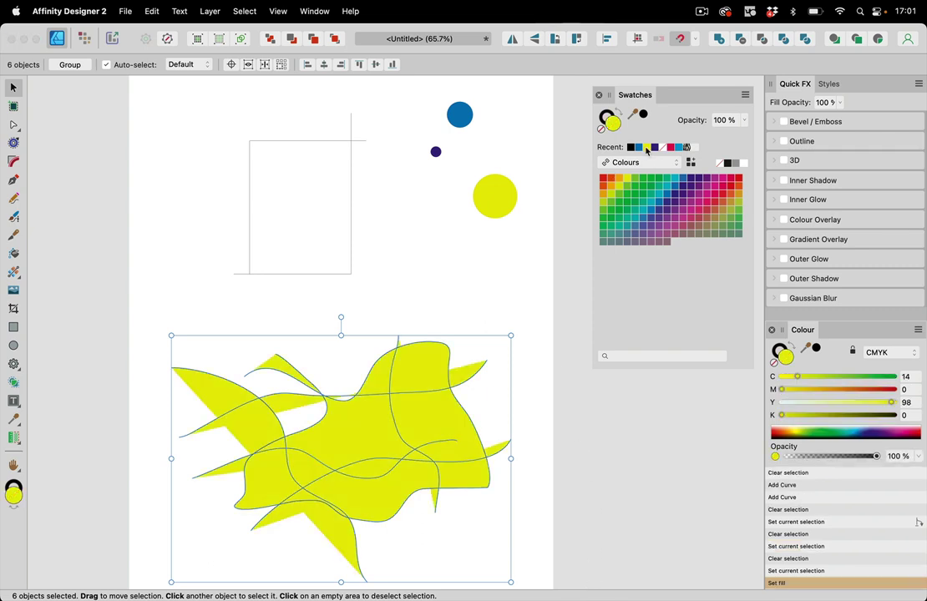
key(super+z)
scroll(434, 330, down, 2)
scroll(435, 331, down, 1)
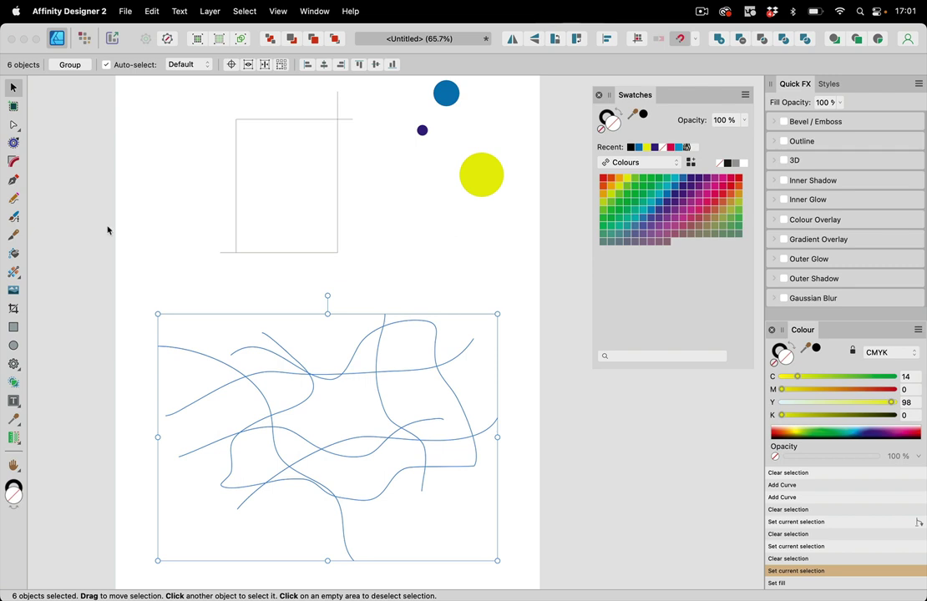
Flood-fill one enclosed region between the curves with a yellow-green swatch.
click(13, 253)
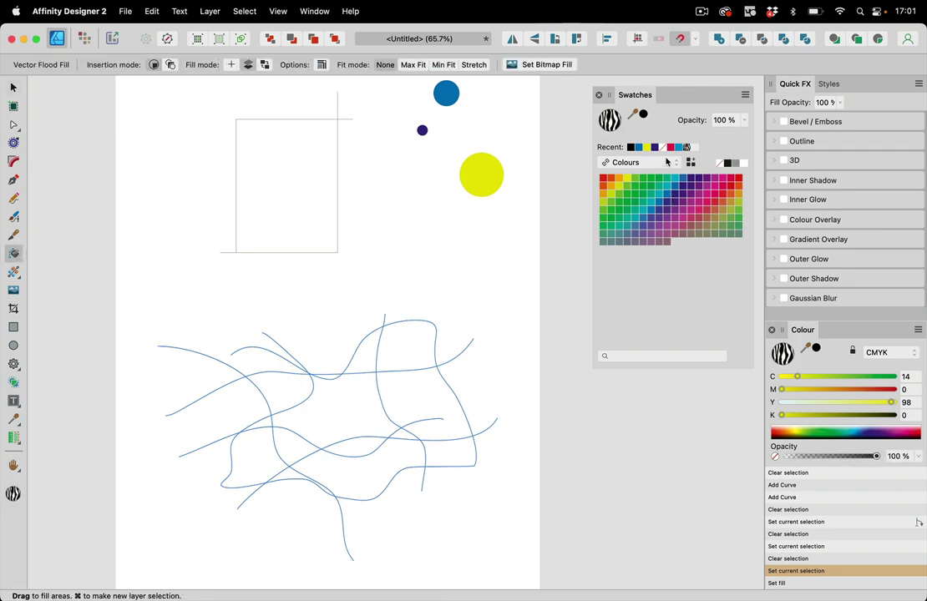
click(738, 201)
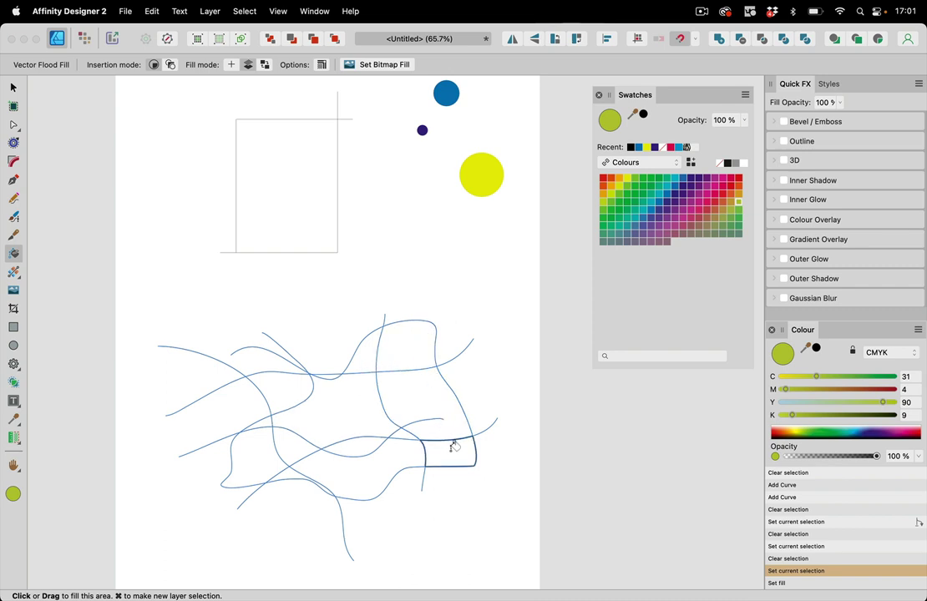
click(375, 474)
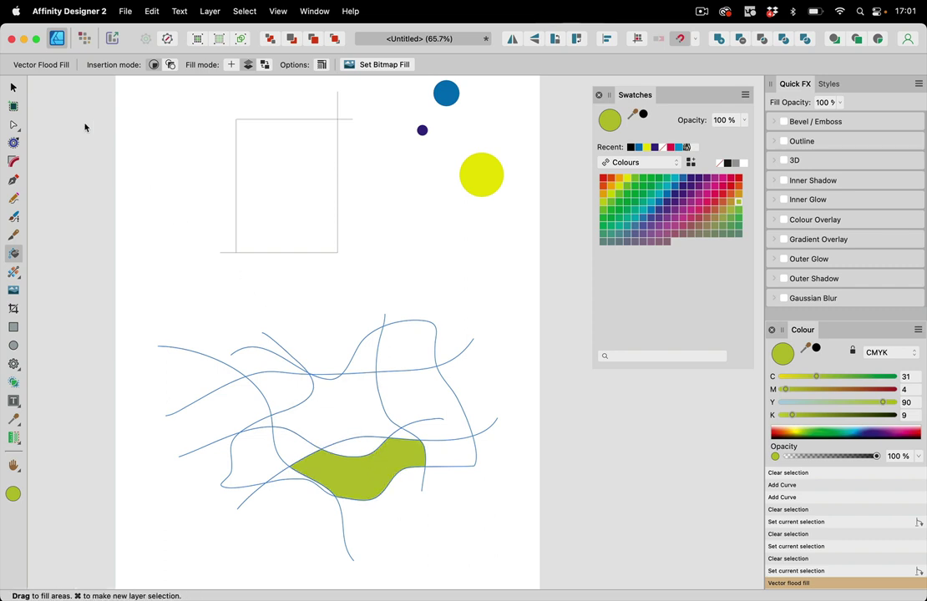
click(13, 124)
click(399, 543)
click(374, 501)
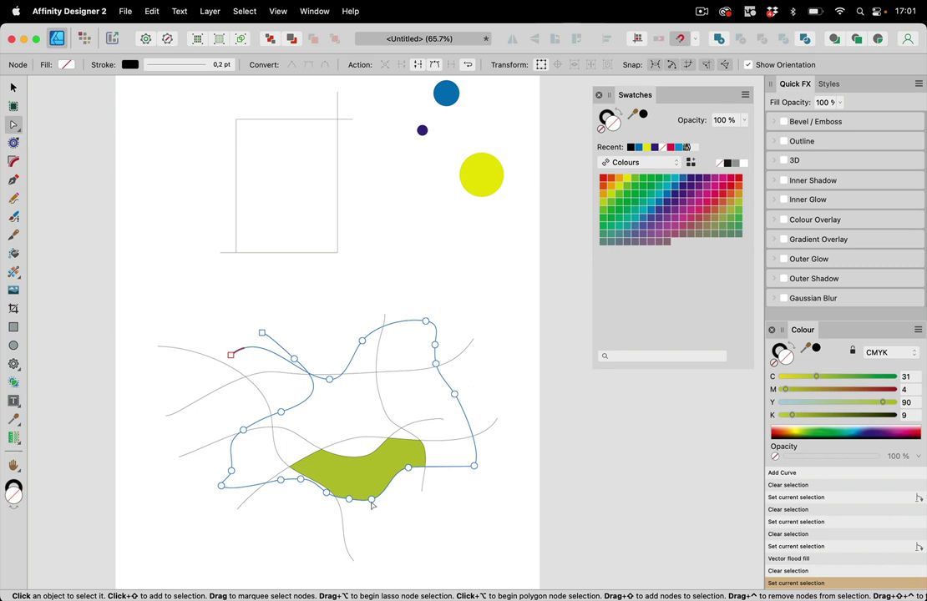
drag(372, 504, 388, 535)
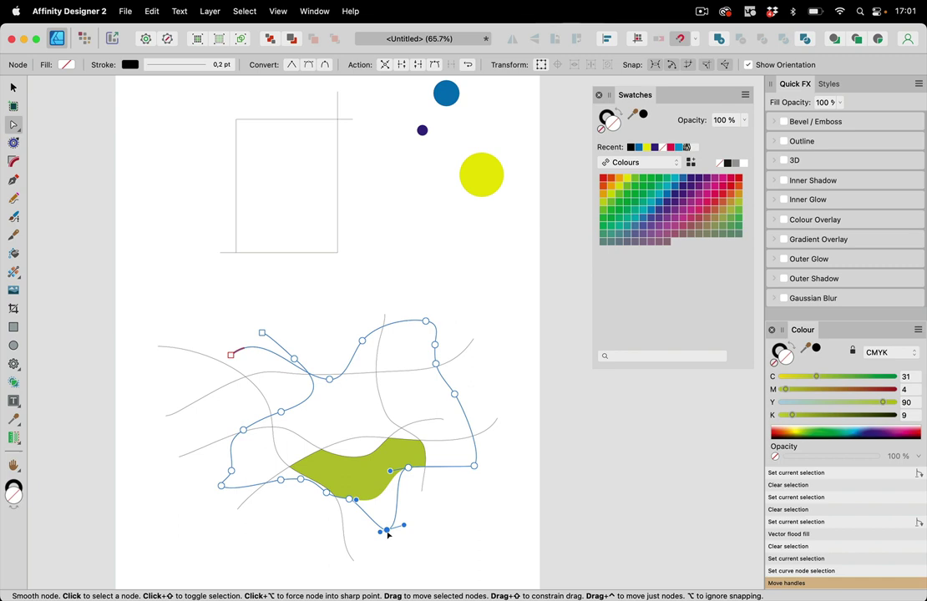
key(super+z)
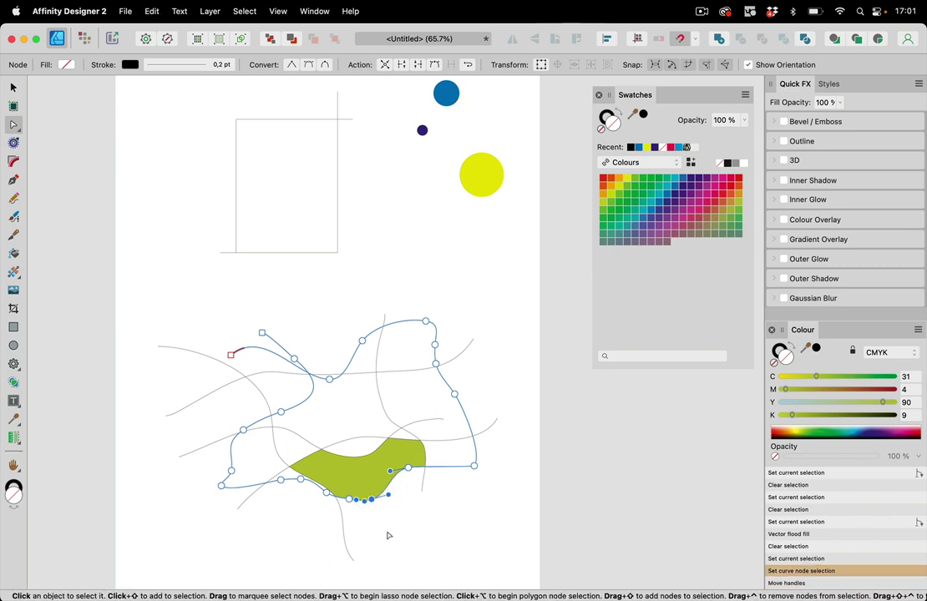
key(super+d)
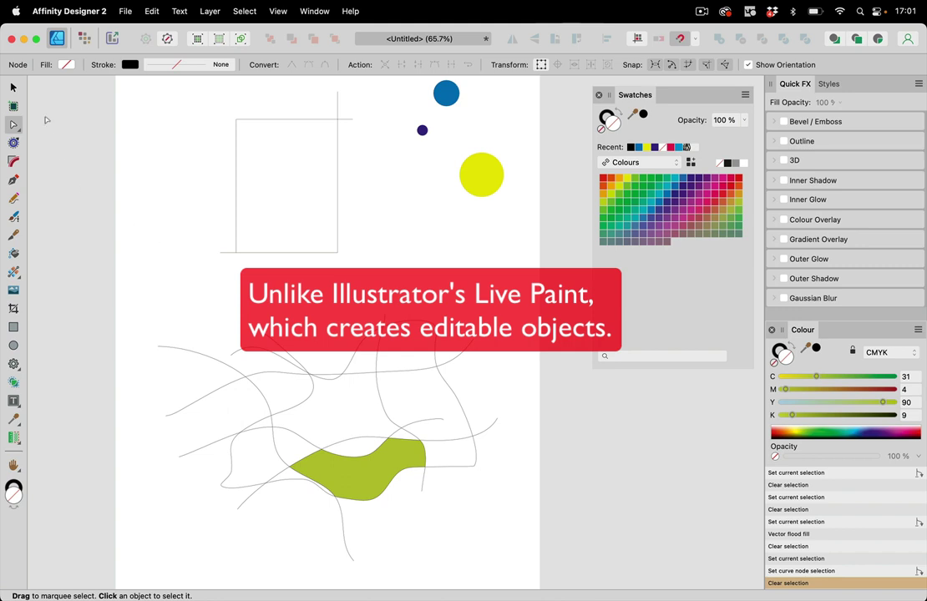
key(v)
drag(117, 295, 525, 583)
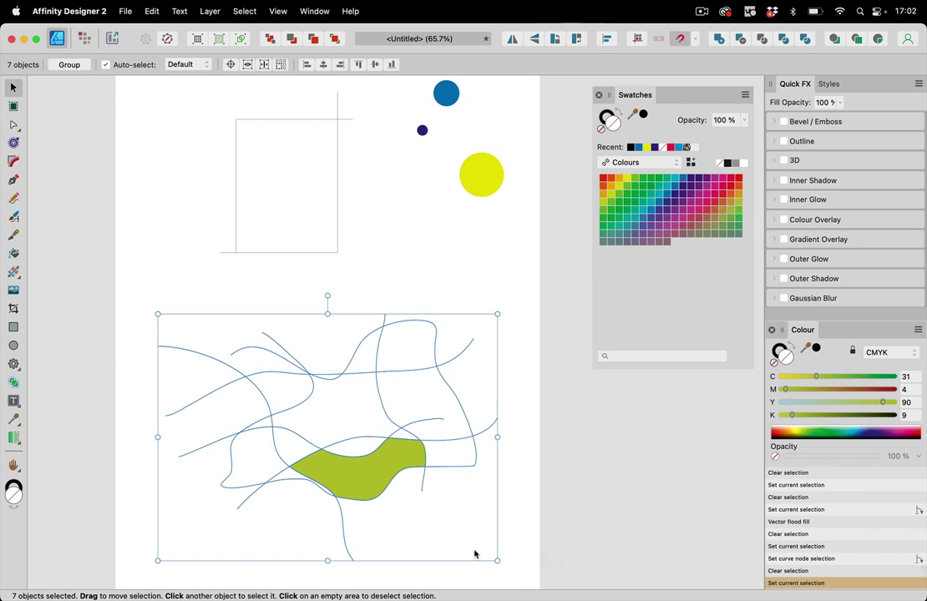
Flood-fill the left and upper linked areas between the curves with crimson.
click(13, 254)
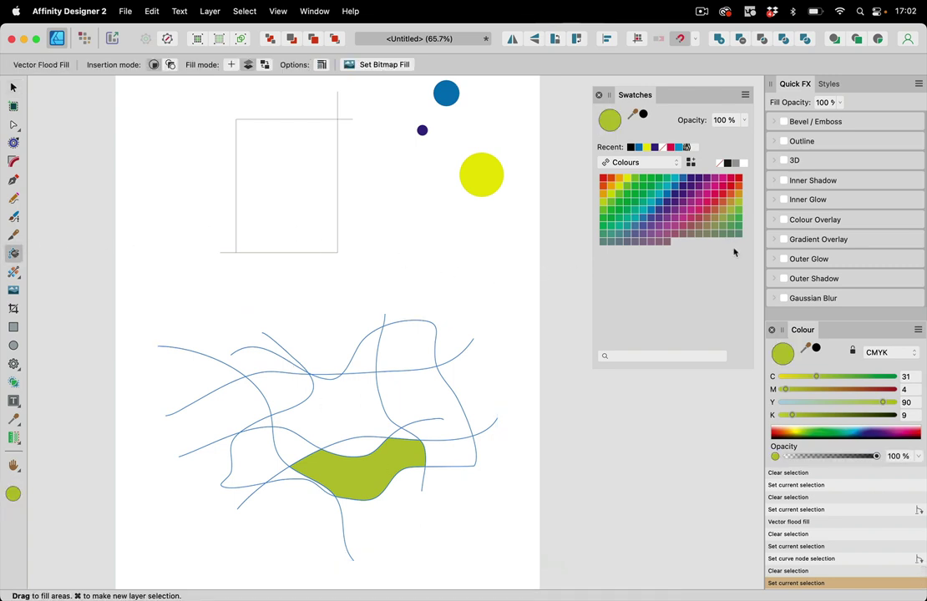
click(723, 184)
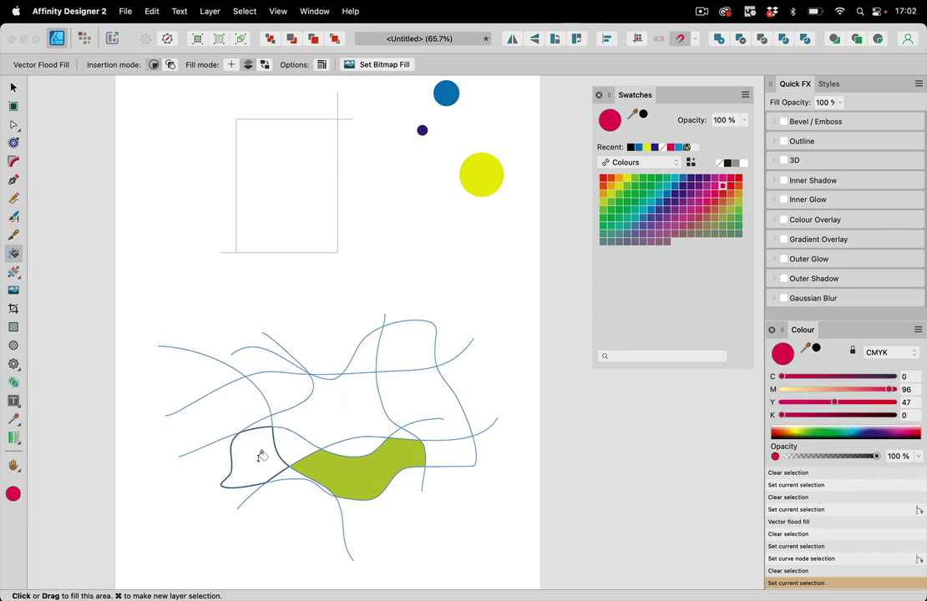
mouse_move(261, 455)
mouse_down()
mouse_move(242, 409)
mouse_move(362, 407)
mouse_move(402, 382)
mouse_up()
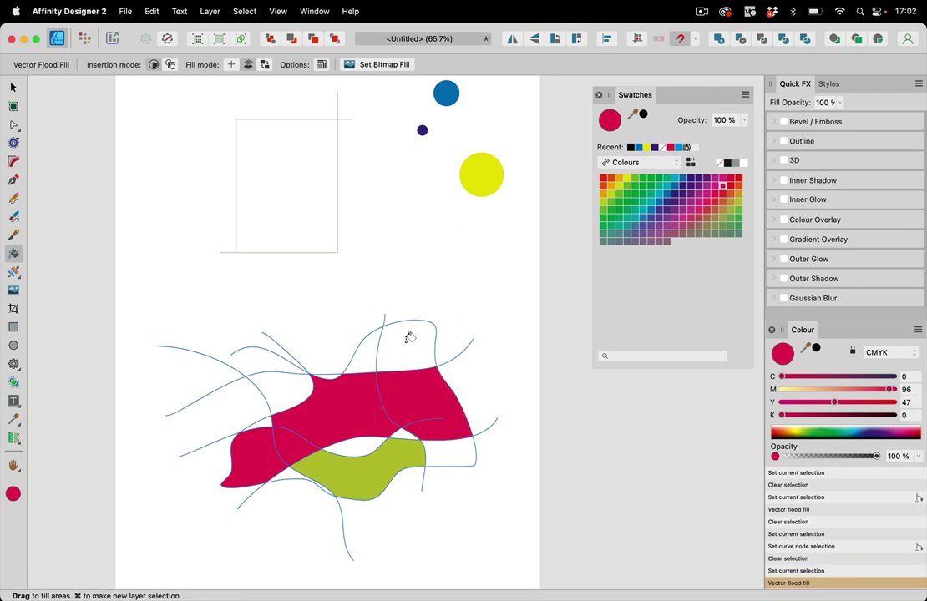
click(410, 336)
Move the small crimson piece up-right, and undo a trial move of the large crimson shape.
click(13, 87)
click(132, 215)
drag(418, 354, 477, 307)
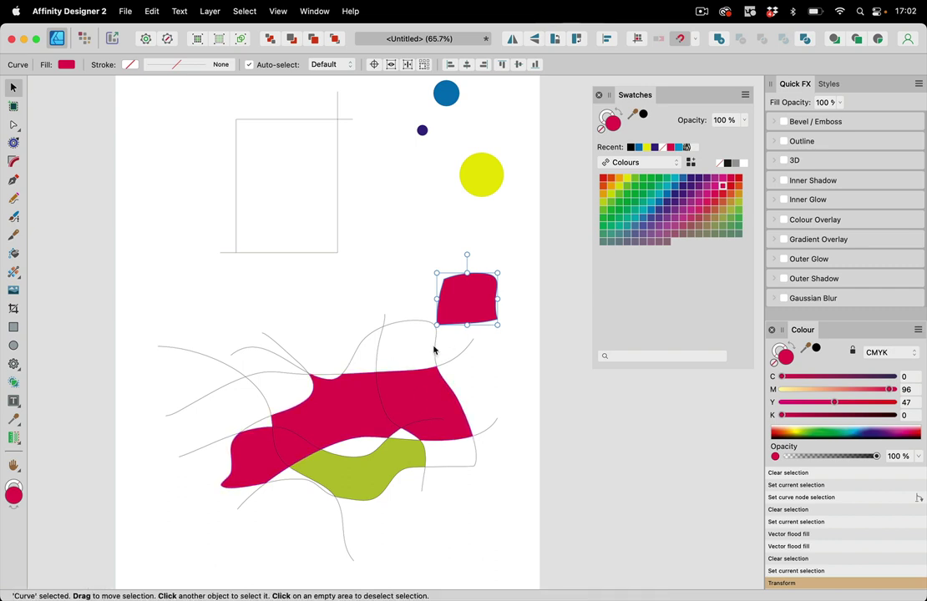
drag(420, 393, 405, 373)
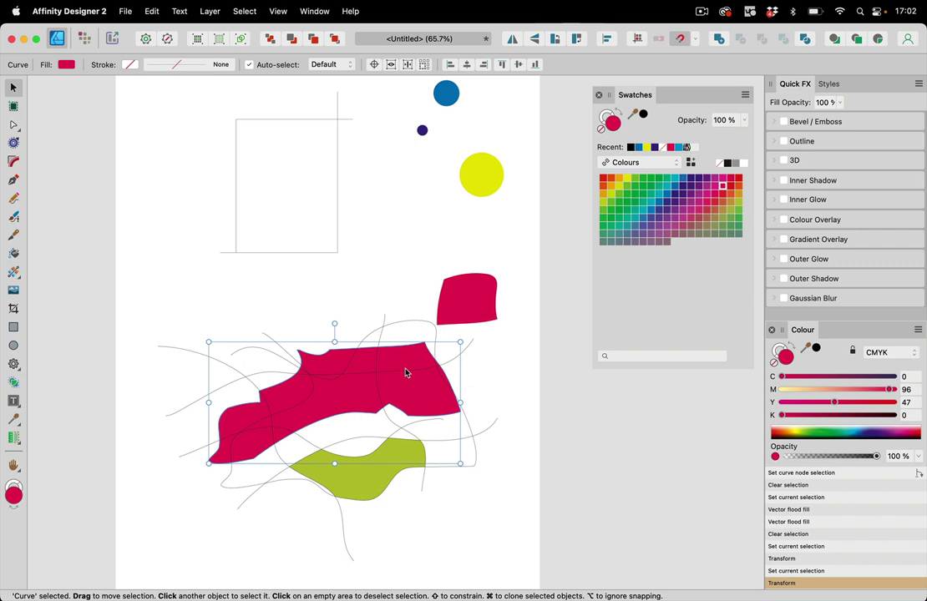
key(super+z)
Delete the small crimson piece and try moving a curve upward, undoing the move.
click(465, 305)
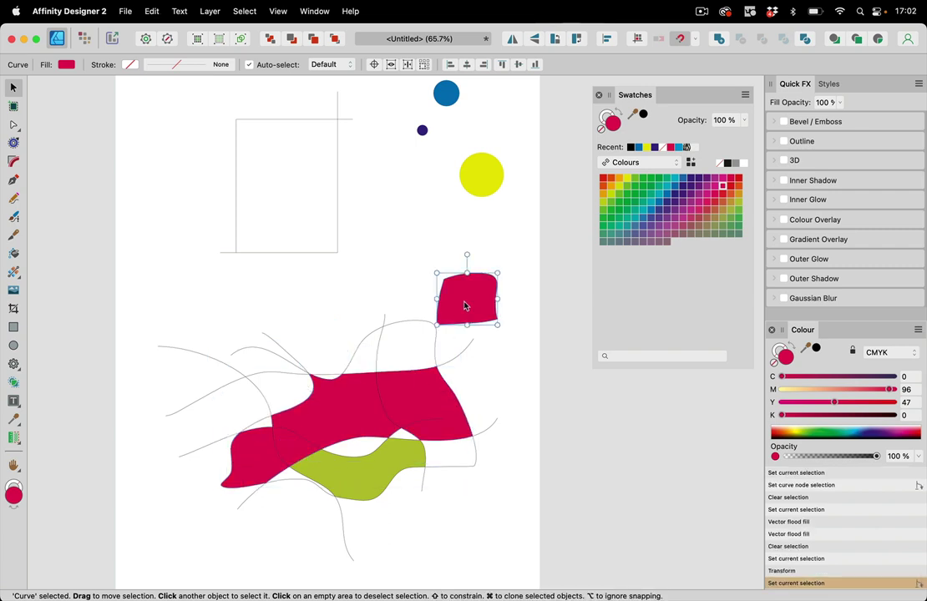
key(Delete)
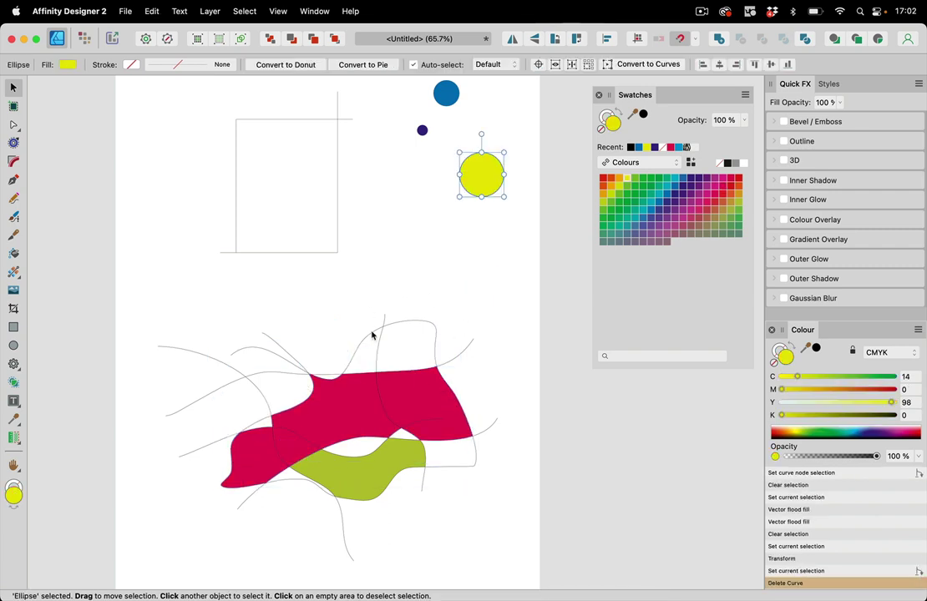
click(372, 339)
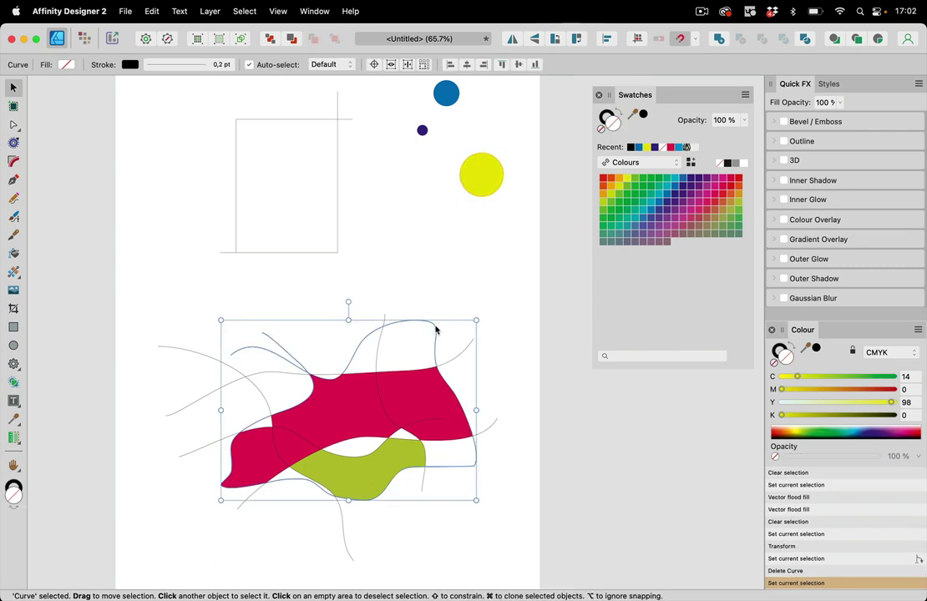
drag(442, 320, 459, 271)
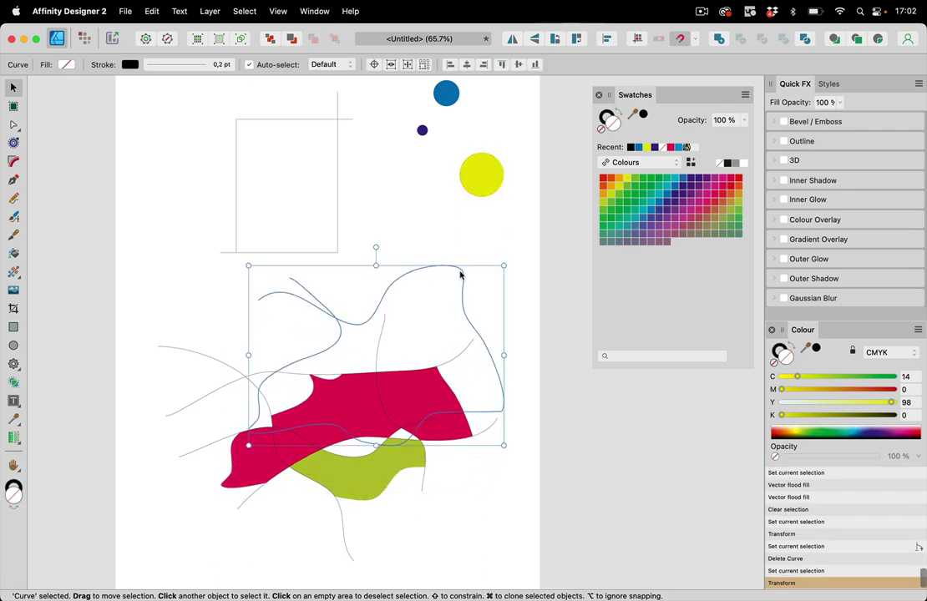
key(super+z)
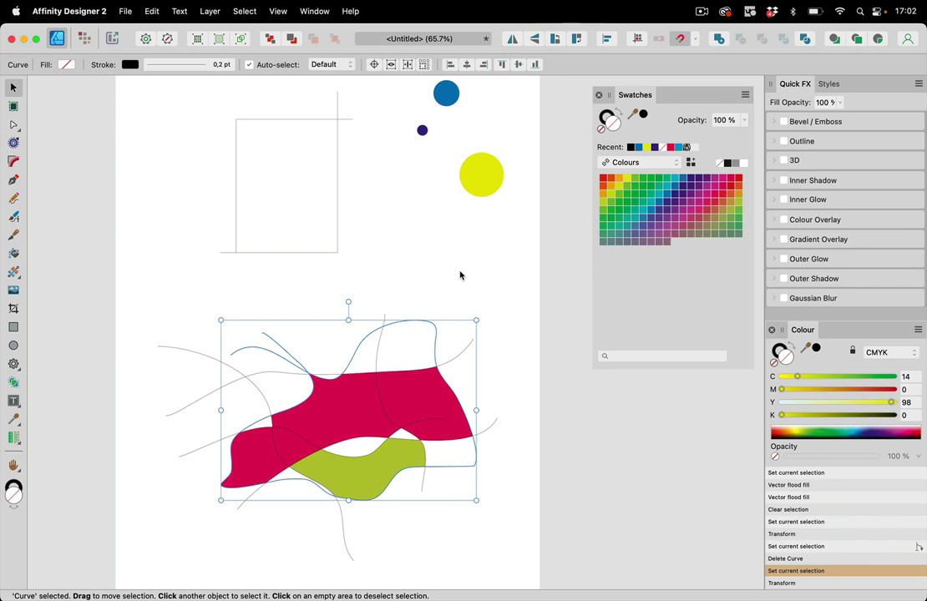
click(445, 265)
Delete the crimson and green fill shapes and select all six bare curves for flood filling.
click(429, 392)
key(Delete)
click(407, 442)
key(Delete)
mouse_move(134, 295)
mouse_down()
mouse_move(469, 499)
mouse_move(512, 583)
mouse_up()
click(13, 253)
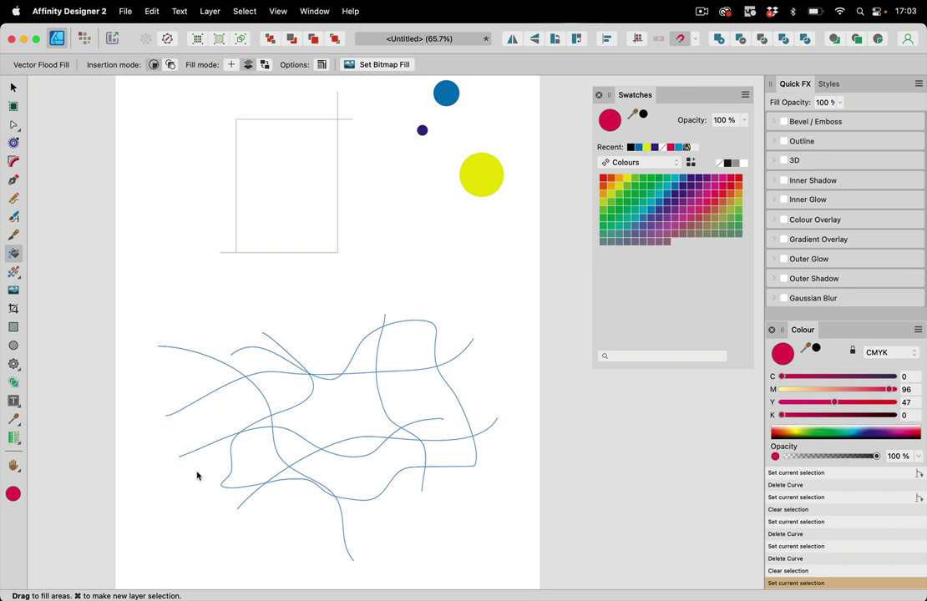
Drag zebra.png from the Finder folder Neuer Ordner 2 onto the canvas as the bitmap fill.
mouse_move(272, 593)
click(105, 582)
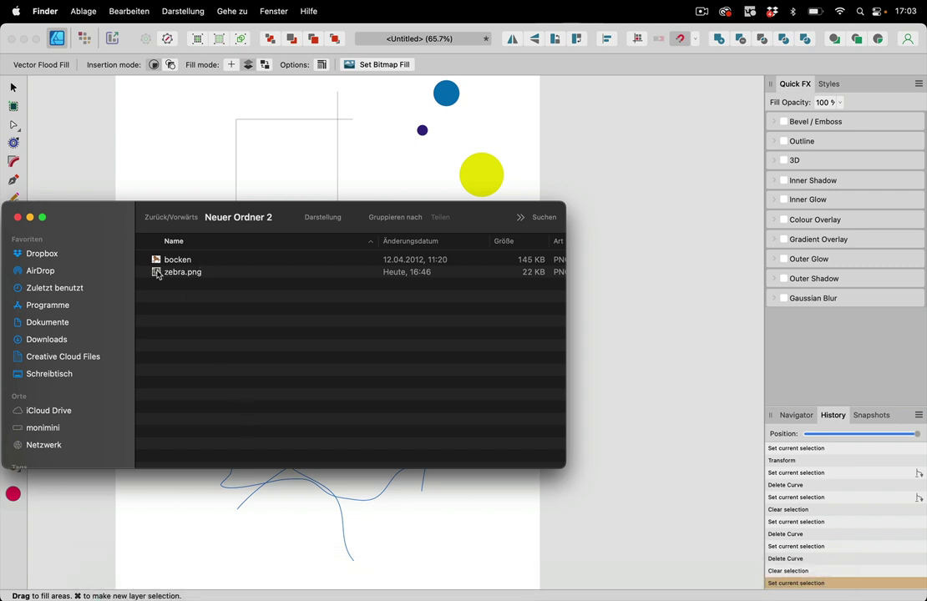
drag(156, 274, 611, 121)
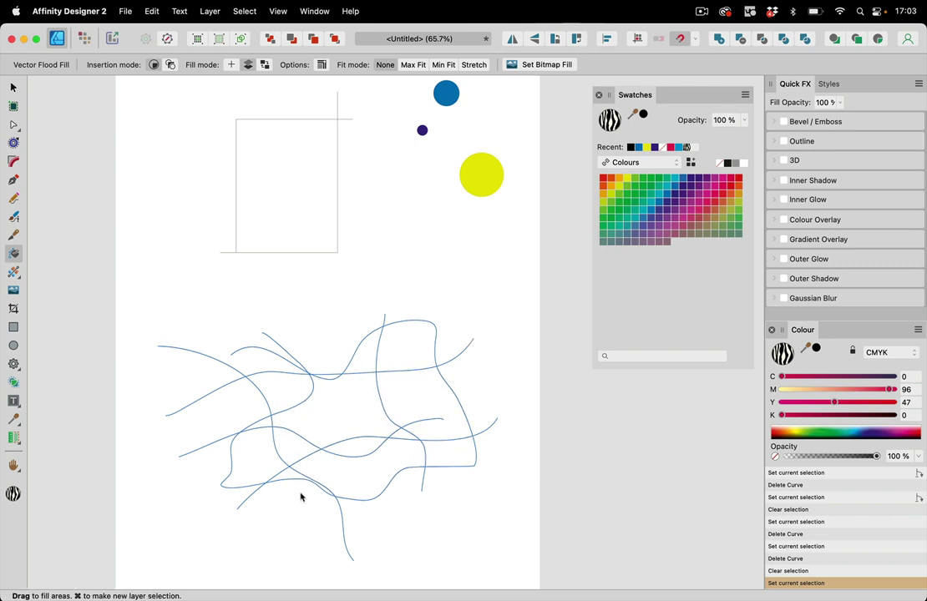
Fill the lower and upper-right regions with zebra, then load the bocken tiger image as fill.
click(347, 462)
click(443, 405)
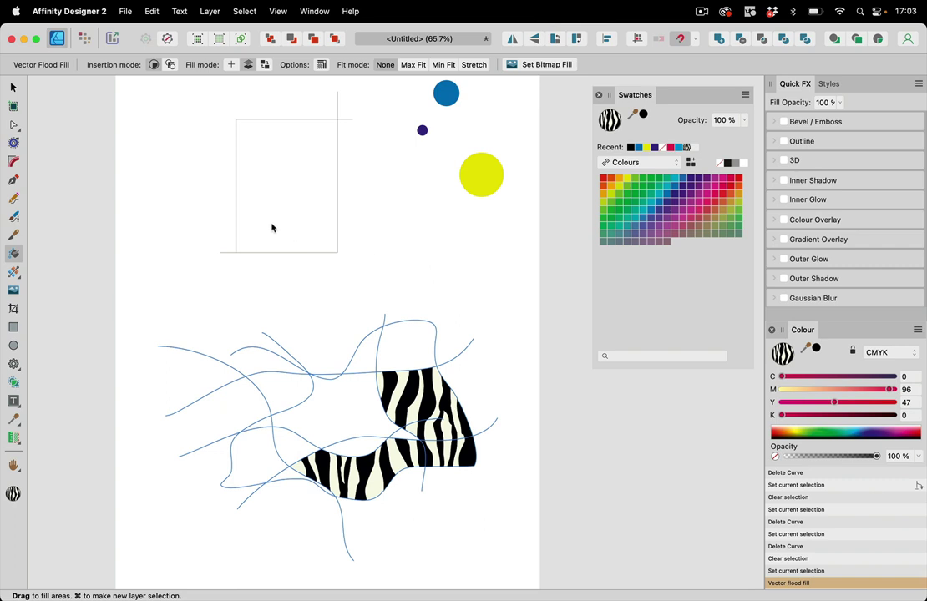
mouse_move(272, 582)
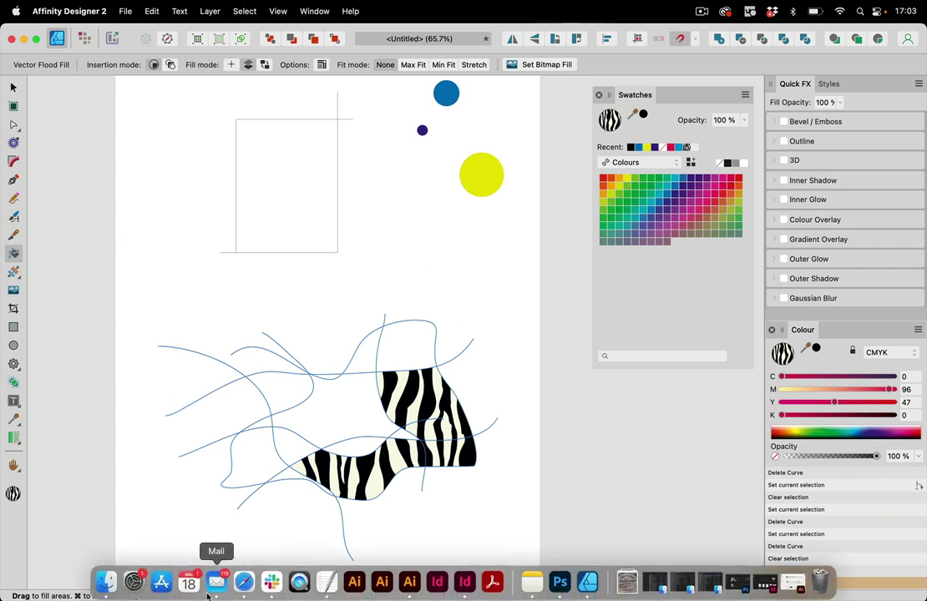
click(105, 582)
drag(177, 259, 627, 312)
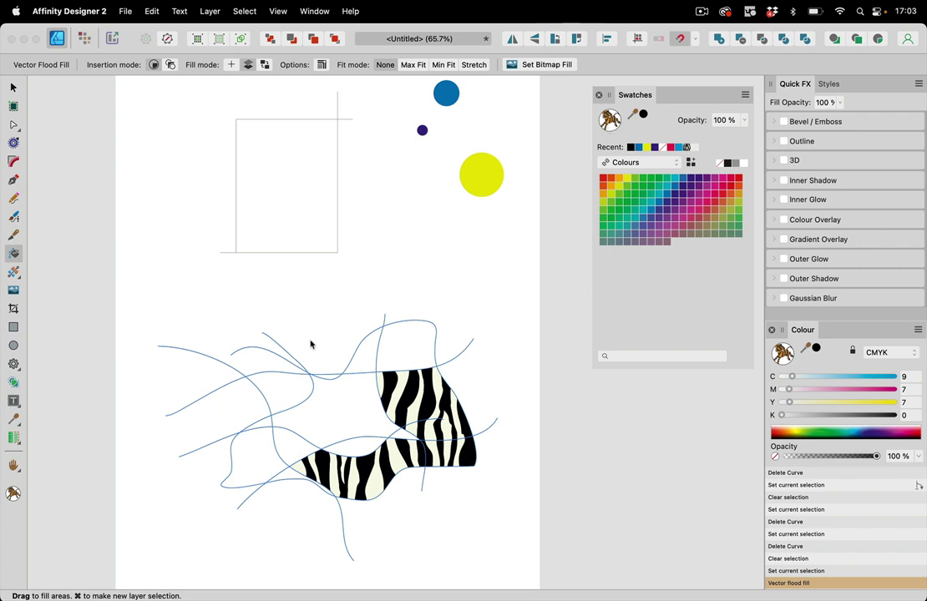
Refill the upper zebra region and four more regions with the tiger pattern.
drag(186, 300, 536, 545)
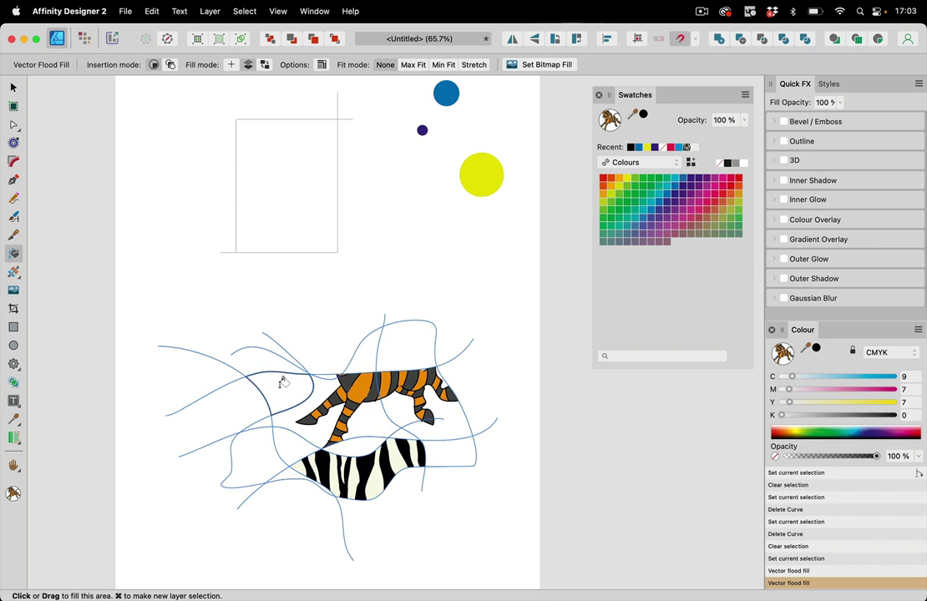
click(282, 381)
click(411, 330)
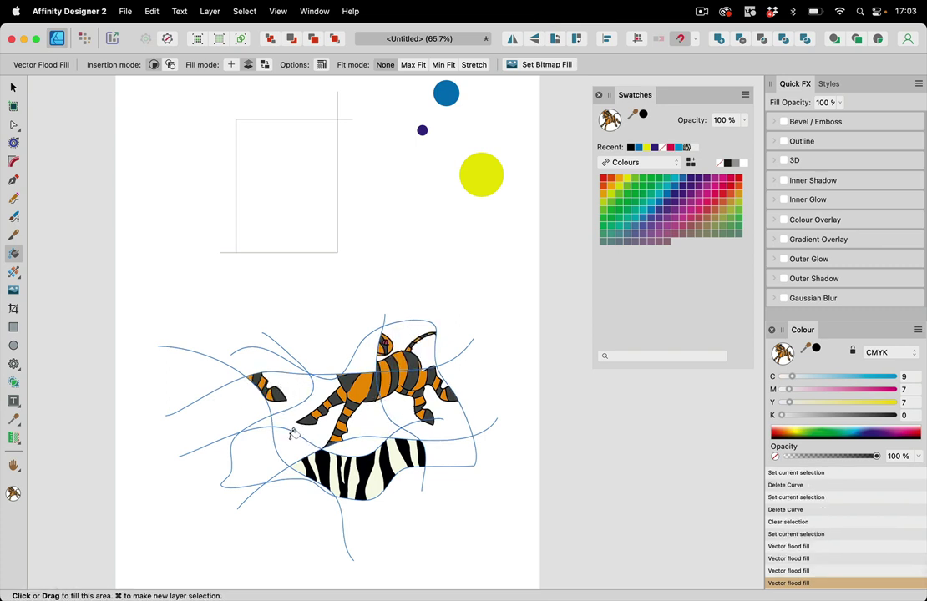
click(292, 434)
click(263, 445)
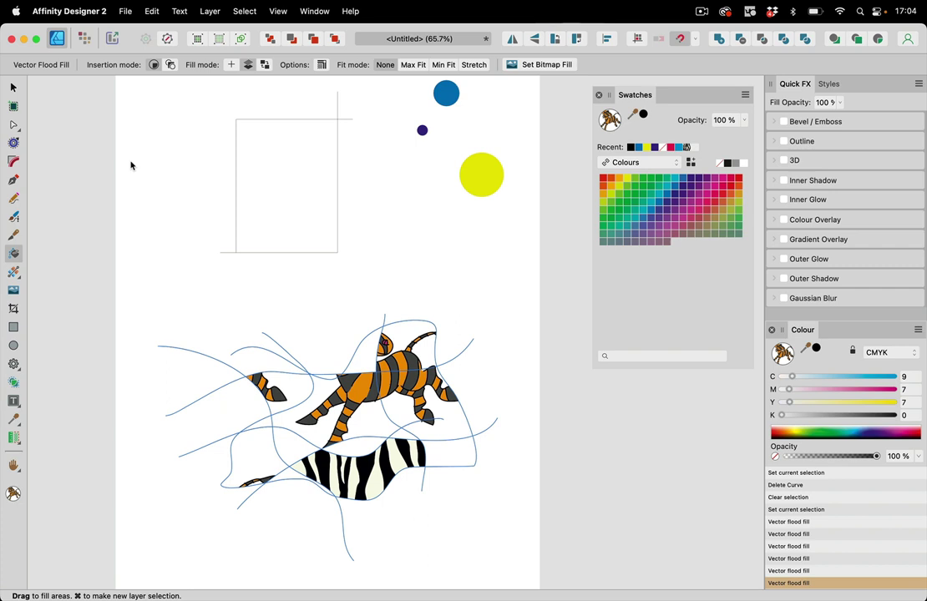
key(m)
drag(185, 139, 139, 535)
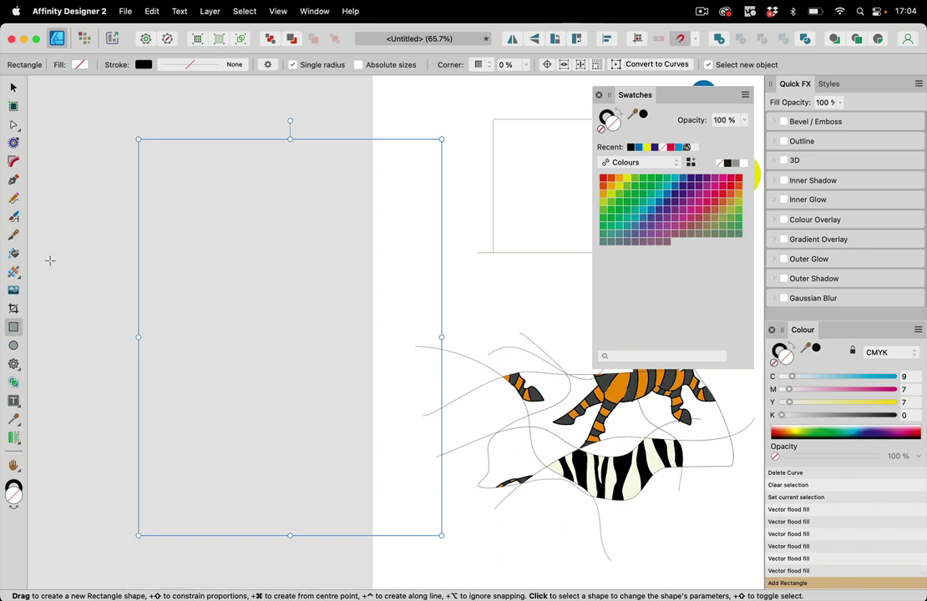
key(g)
click(248, 213)
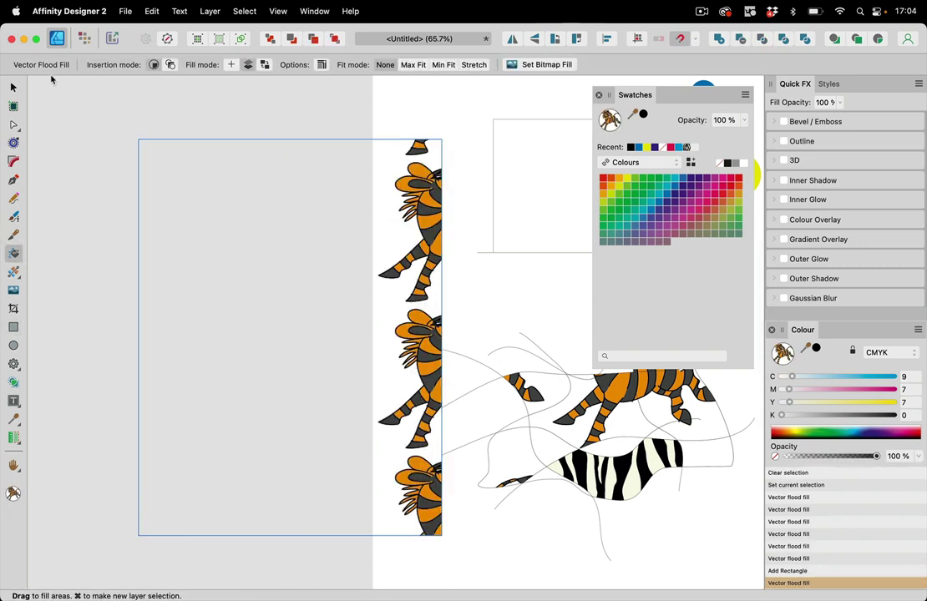
key(v)
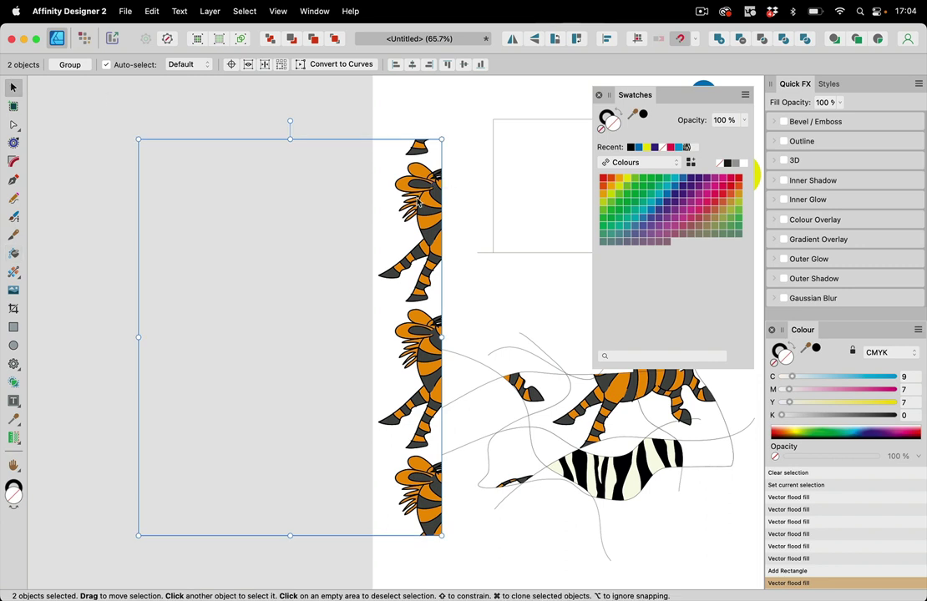
click(418, 201)
key(Delete)
scroll(577, 266, right, 6)
scroll(579, 264, right, 4)
scroll(515, 290, left, 5)
scroll(515, 289, up, 1)
Clear the selection and marquee-select the rectangle and its two extended lines at the top.
scroll(451, 299, left, 3)
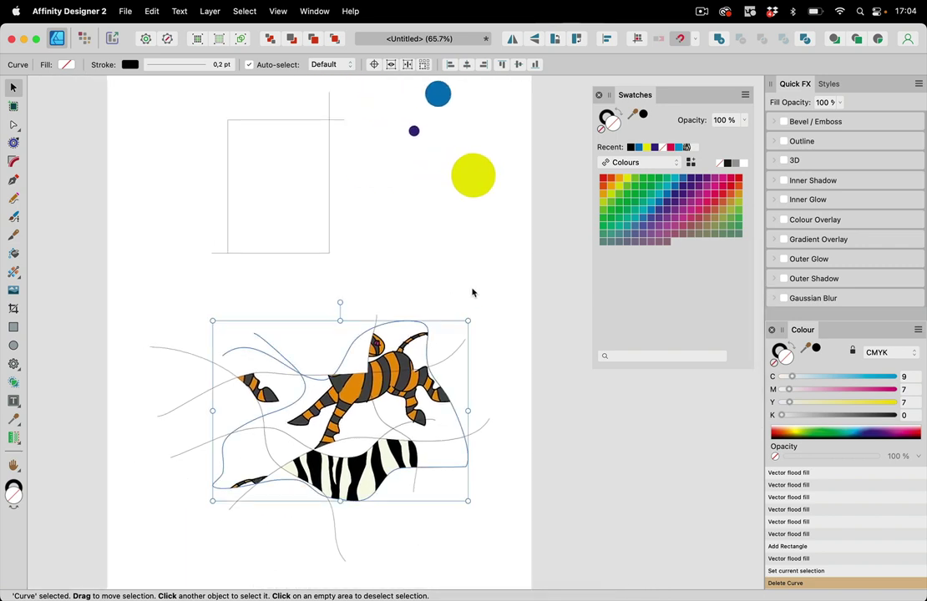
click(451, 299)
scroll(452, 300, left, 2)
scroll(451, 300, up, 1)
scroll(419, 283, left, 1)
scroll(418, 283, up, 1)
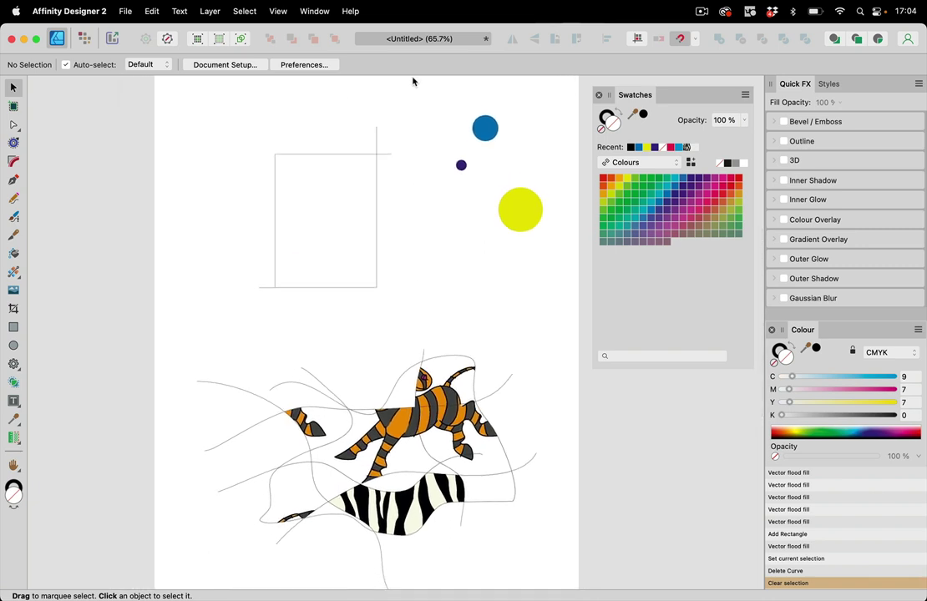
drag(405, 112, 238, 318)
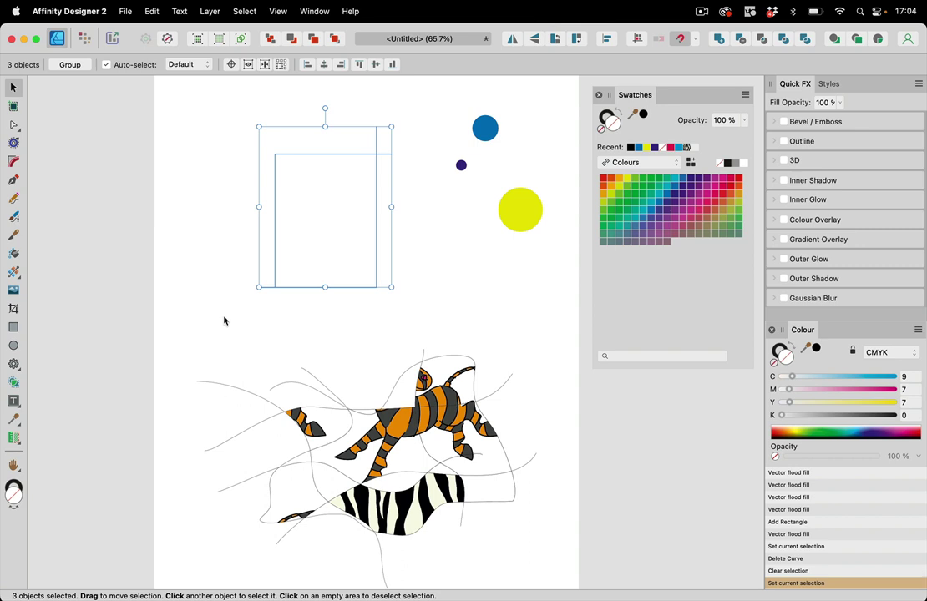
click(15, 253)
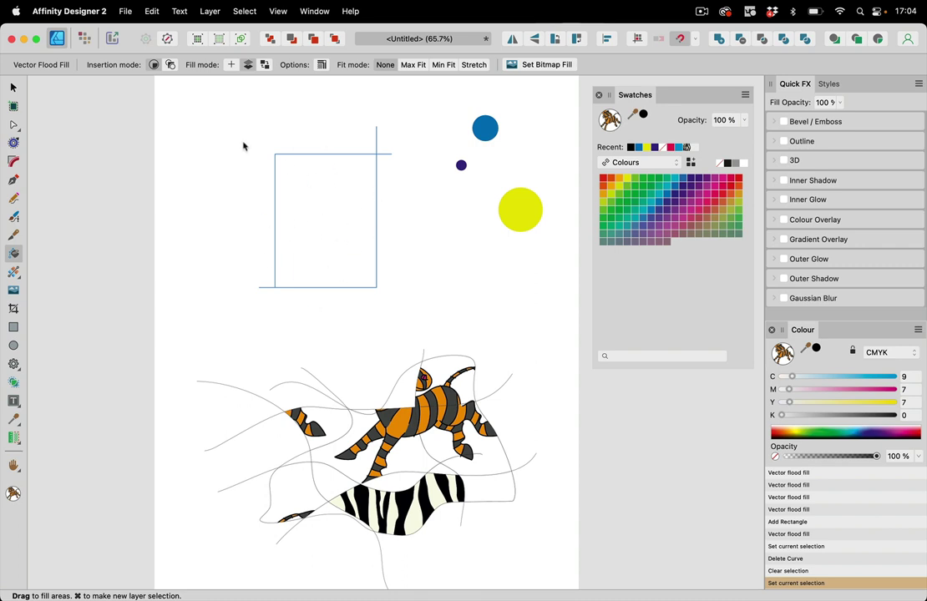
click(13, 87)
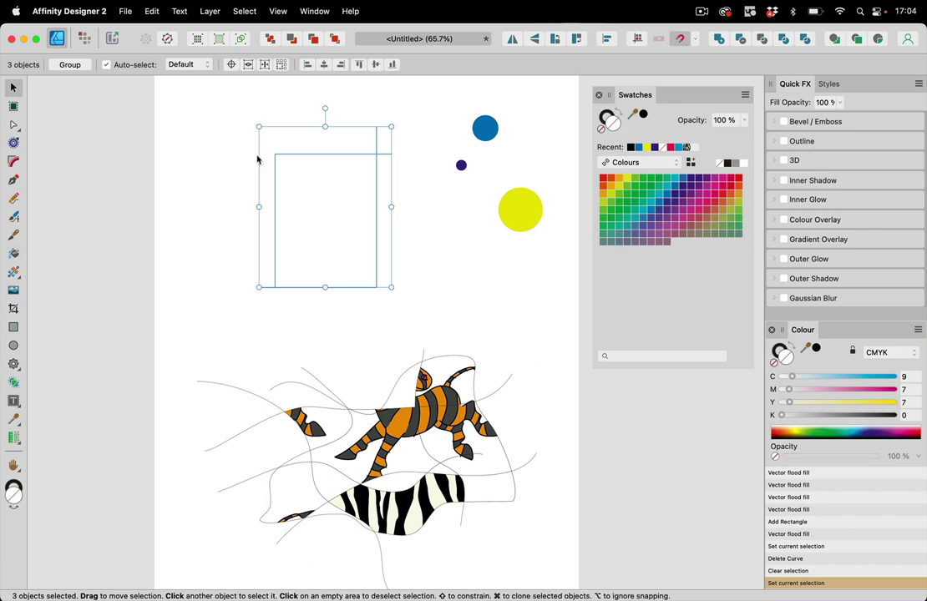
key(z)
drag(277, 144, 497, 101)
drag(297, 175, 571, 121)
drag(296, 159, 550, 100)
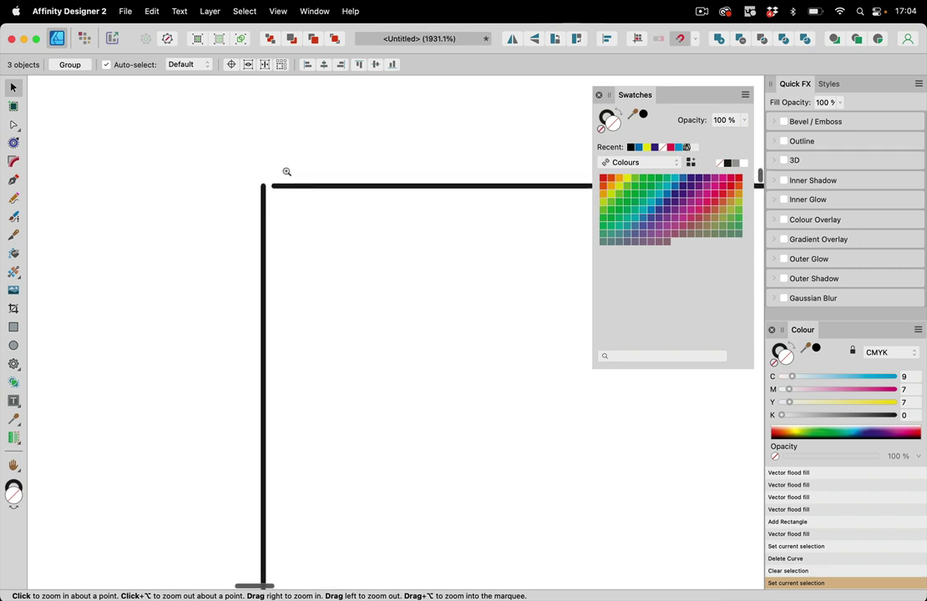
click(286, 174)
key(v)
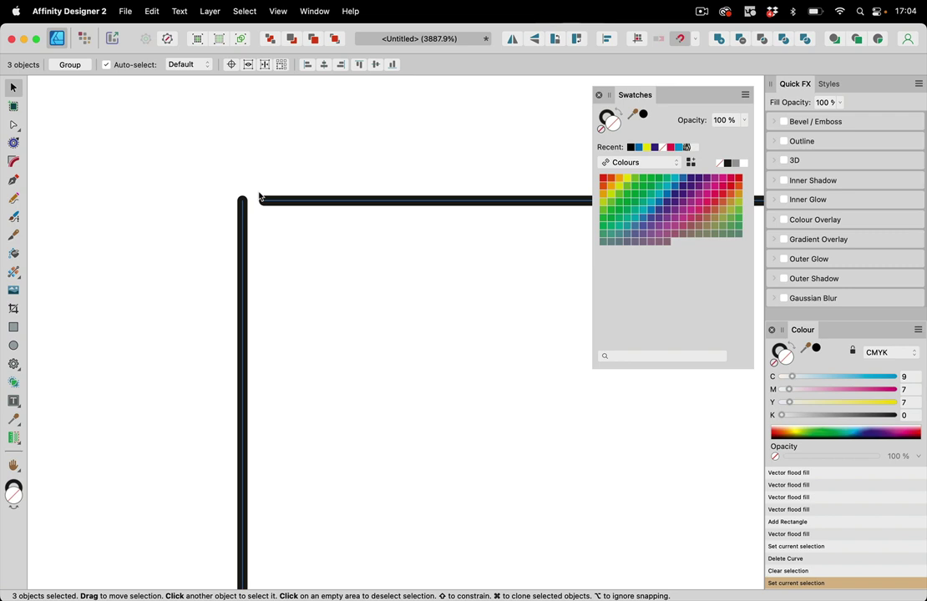
key(super+minus)
key(super+minus)
key(super+minus)
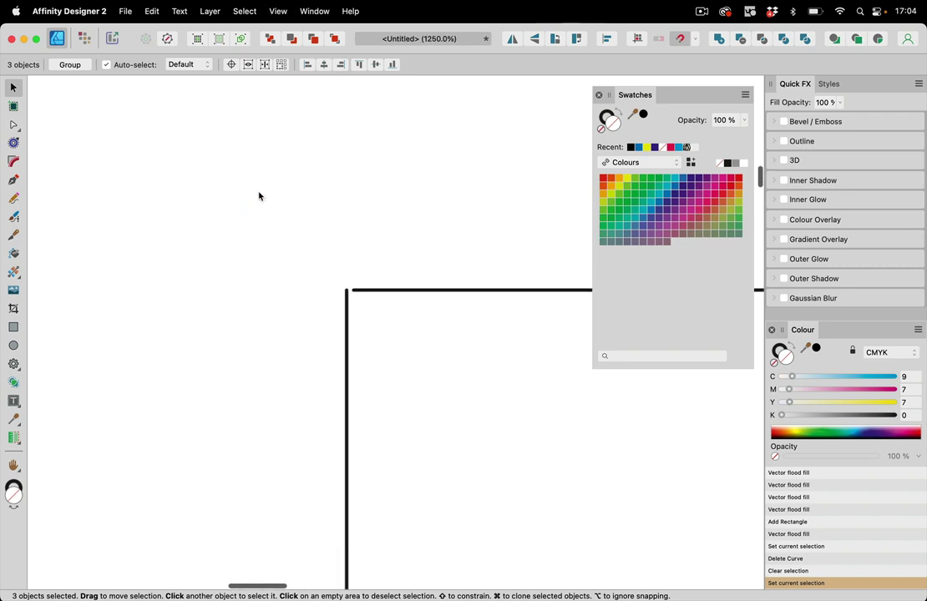
scroll(403, 370, down, 5)
scroll(404, 370, right, 8)
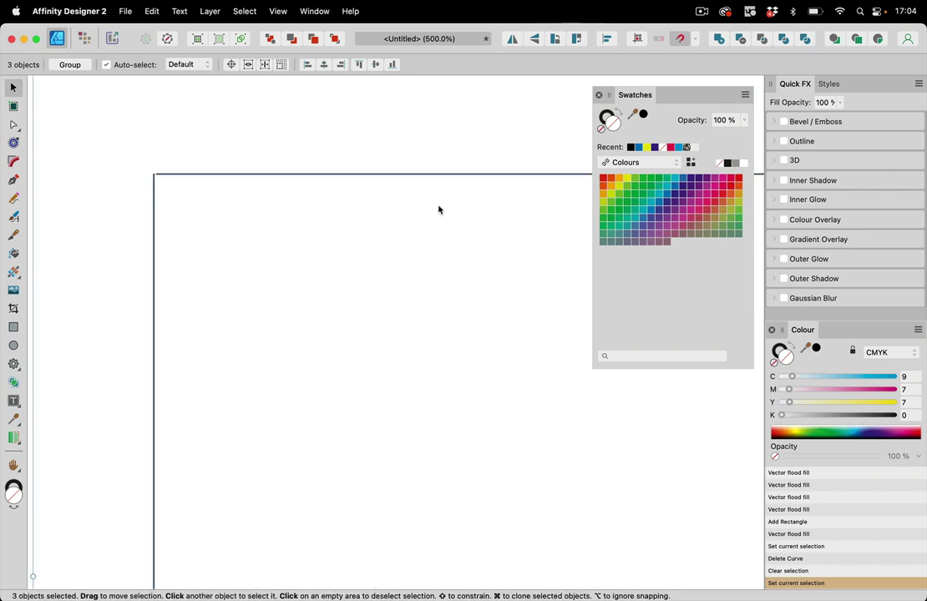
drag(437, 204, 172, 357)
click(13, 253)
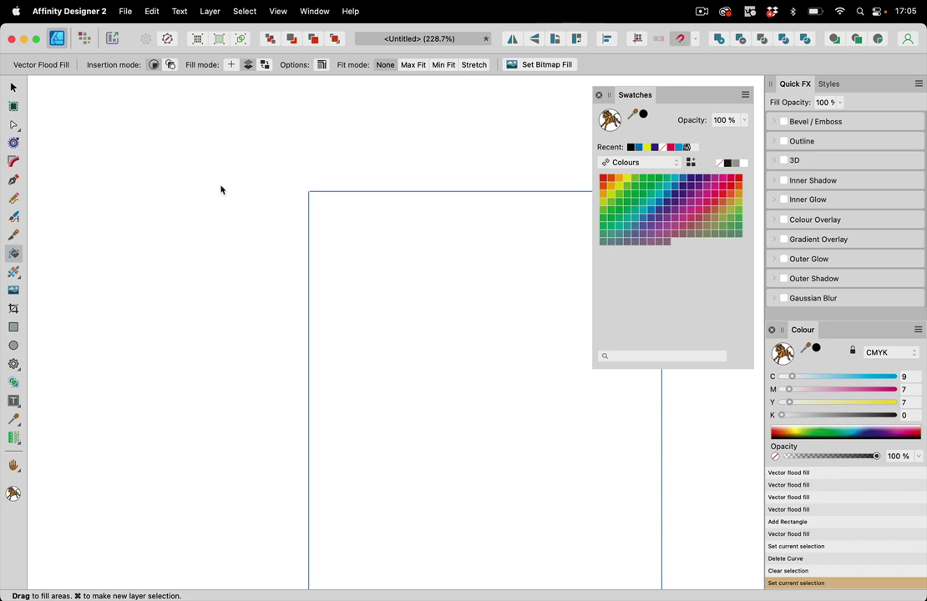
scroll(466, 368, right, 5)
scroll(466, 368, down, 2)
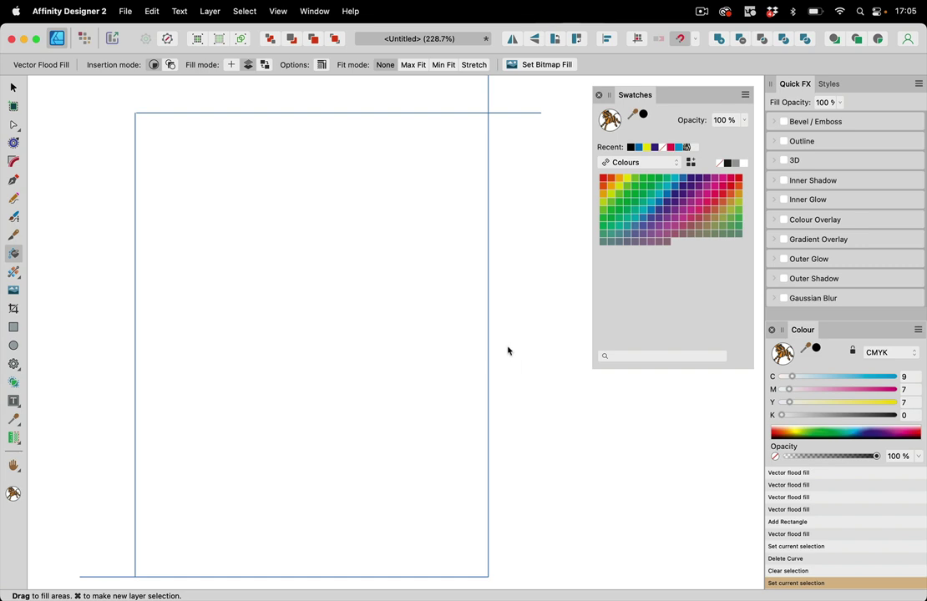
scroll(506, 351, down, 3)
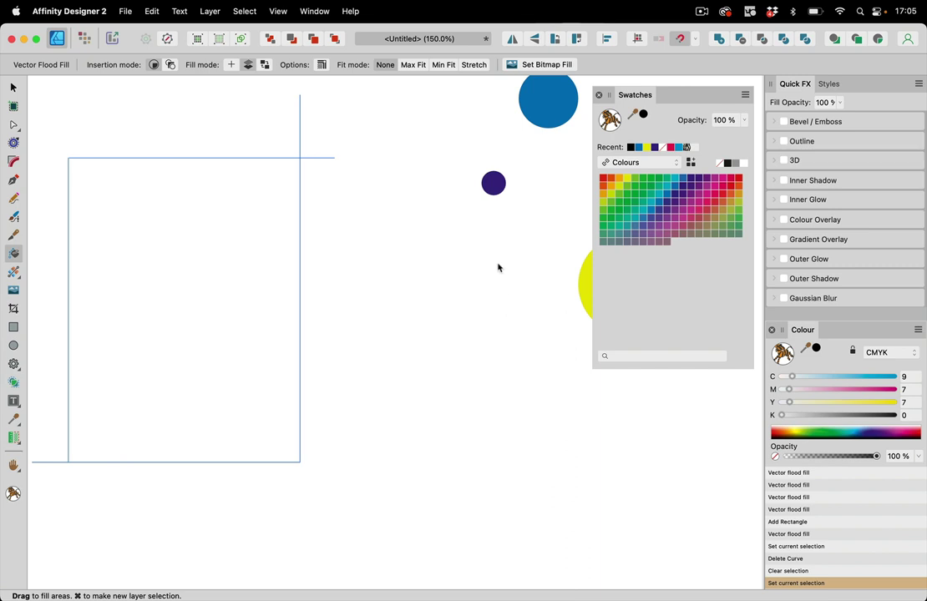
Swap the Swatches panel for Assets and move the blue and yellow circles closer together.
click(599, 97)
click(314, 12)
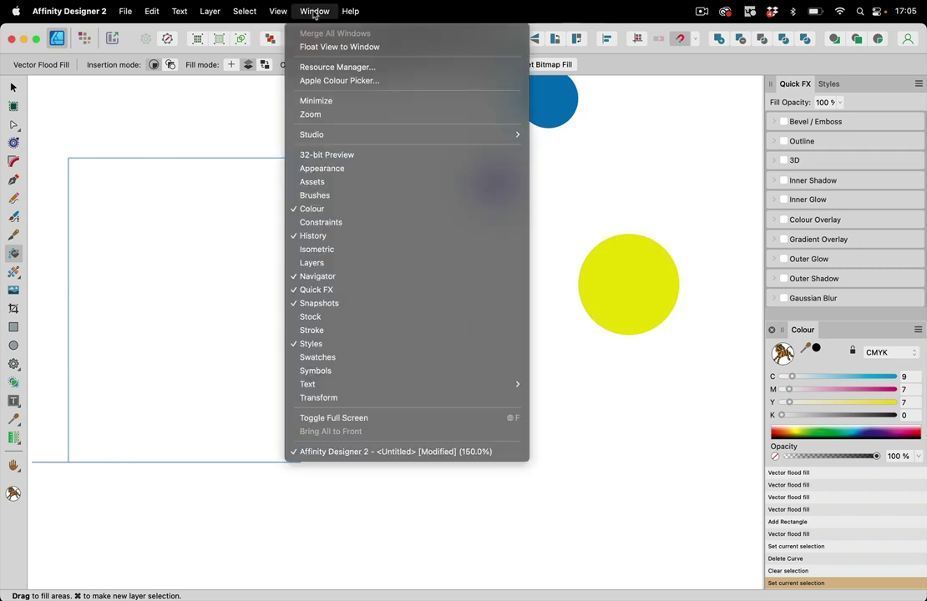
click(337, 183)
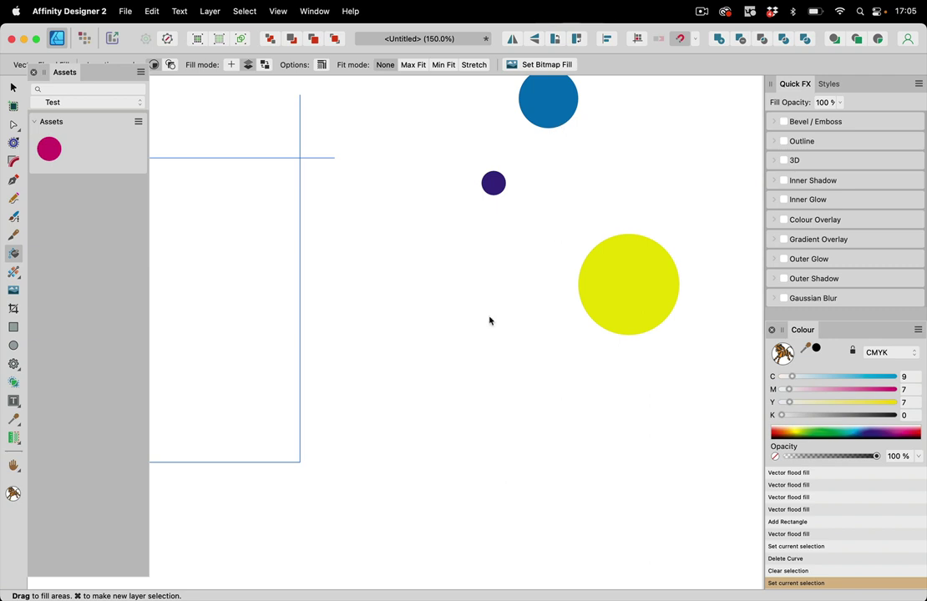
click(12, 88)
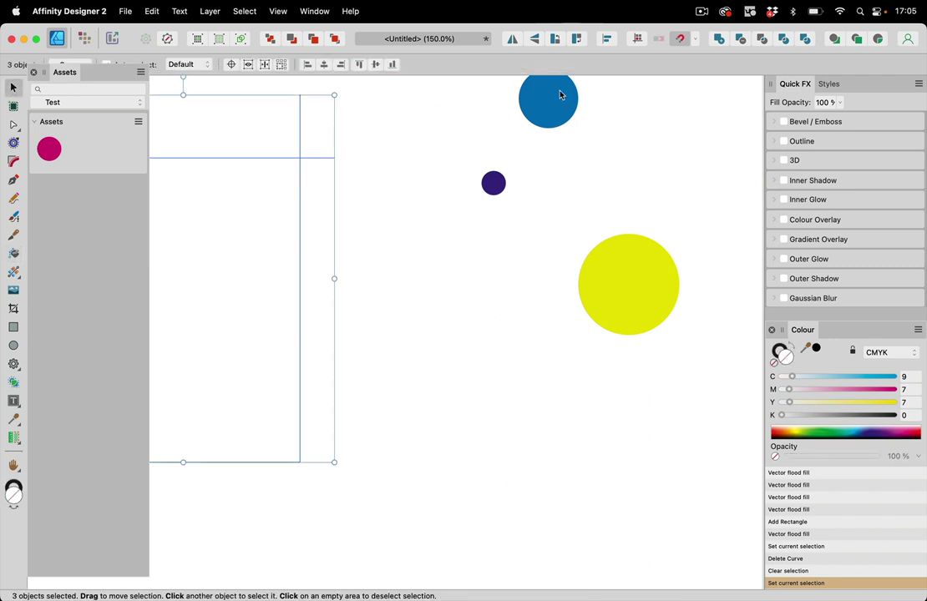
drag(551, 94, 473, 274)
drag(637, 258, 604, 286)
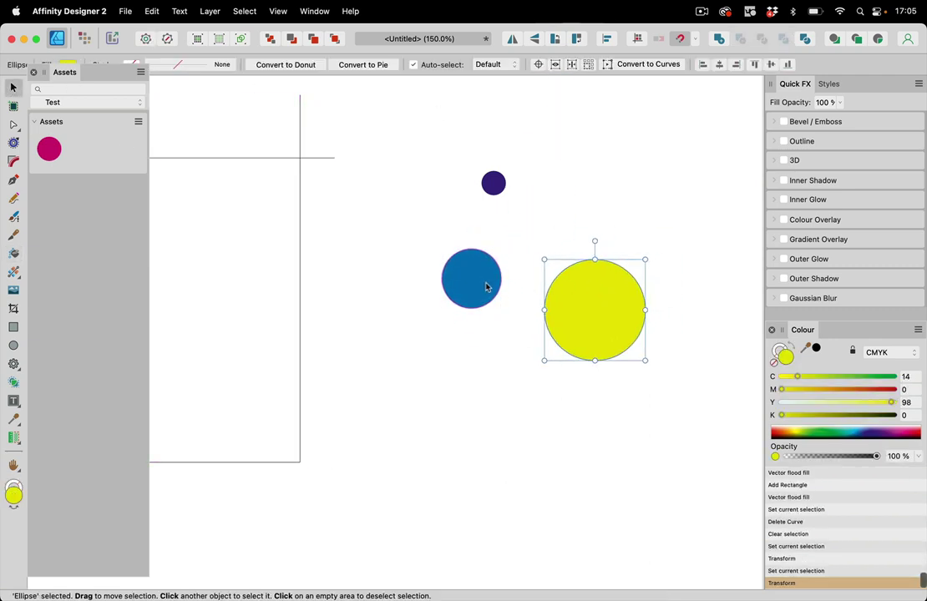
Add the blue, yellow and purple circles to the Test assets beside magenta.
click(487, 286)
click(138, 122)
click(180, 224)
click(599, 321)
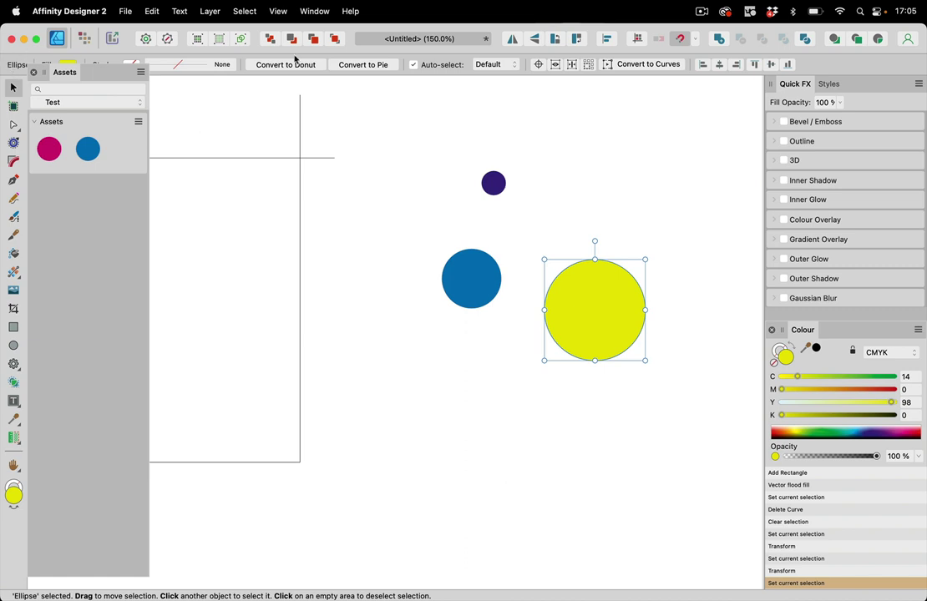
click(139, 122)
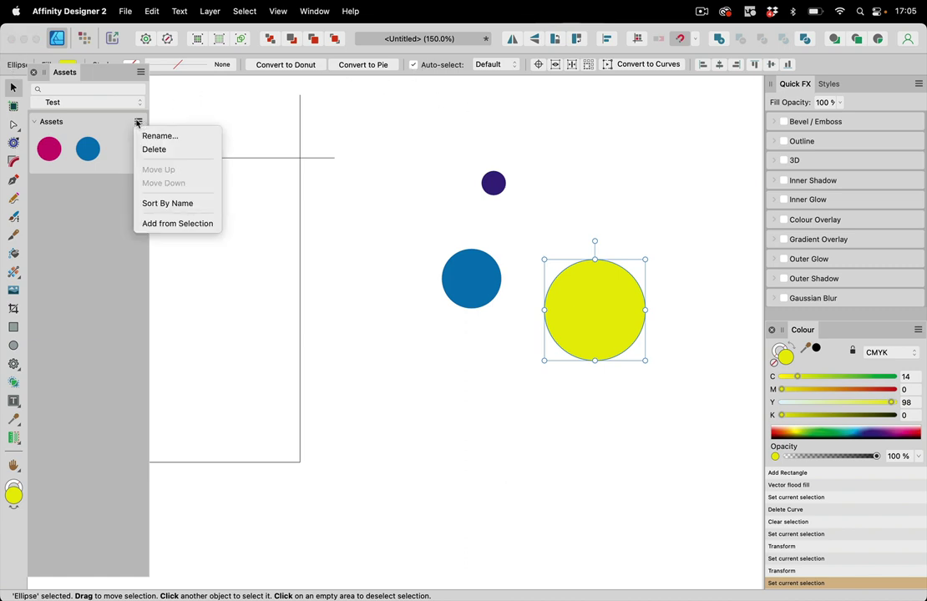
click(171, 223)
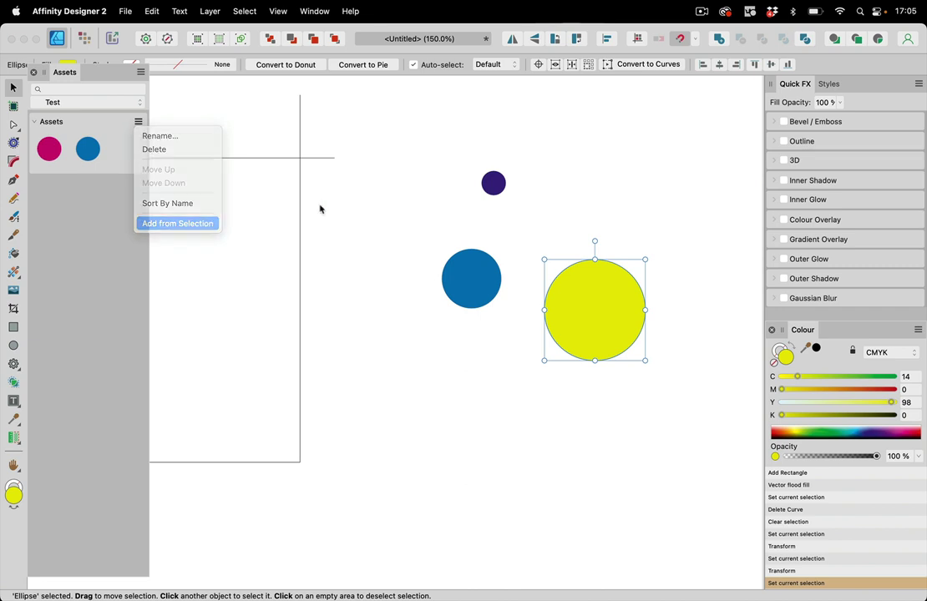
click(491, 186)
click(138, 122)
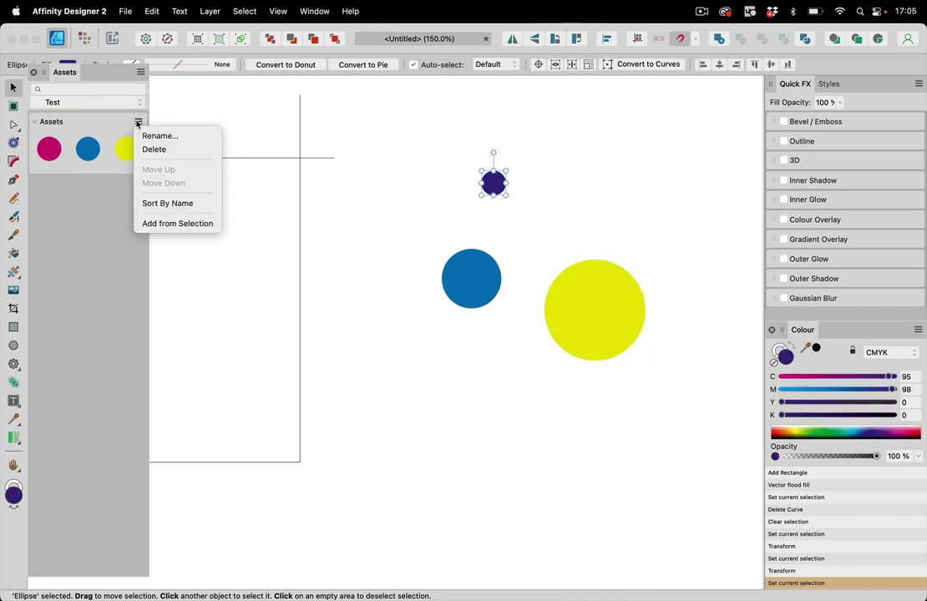
click(175, 222)
Delete the three canvas circles and place a yellow circle from the assets.
drag(407, 144, 683, 407)
key(Delete)
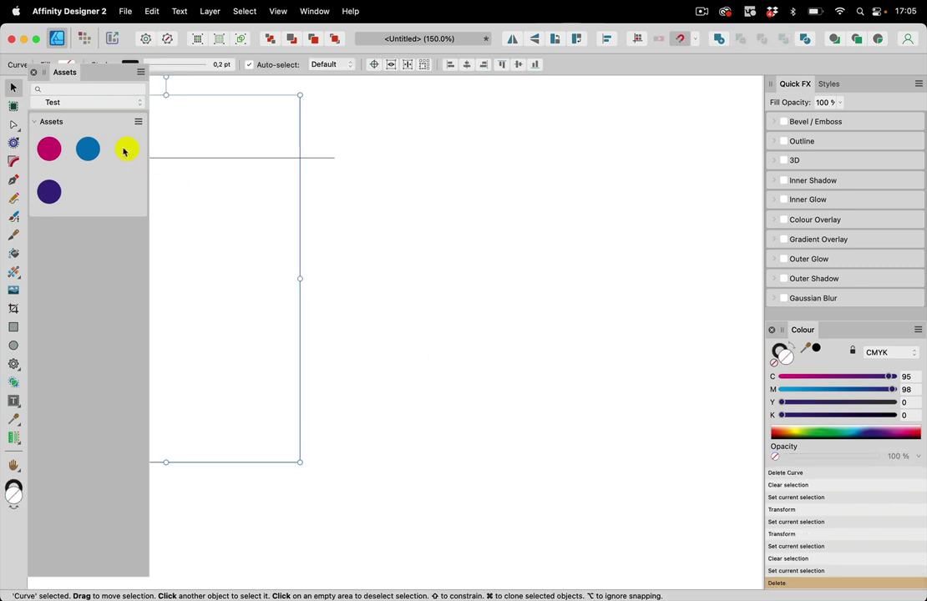
drag(125, 148, 496, 291)
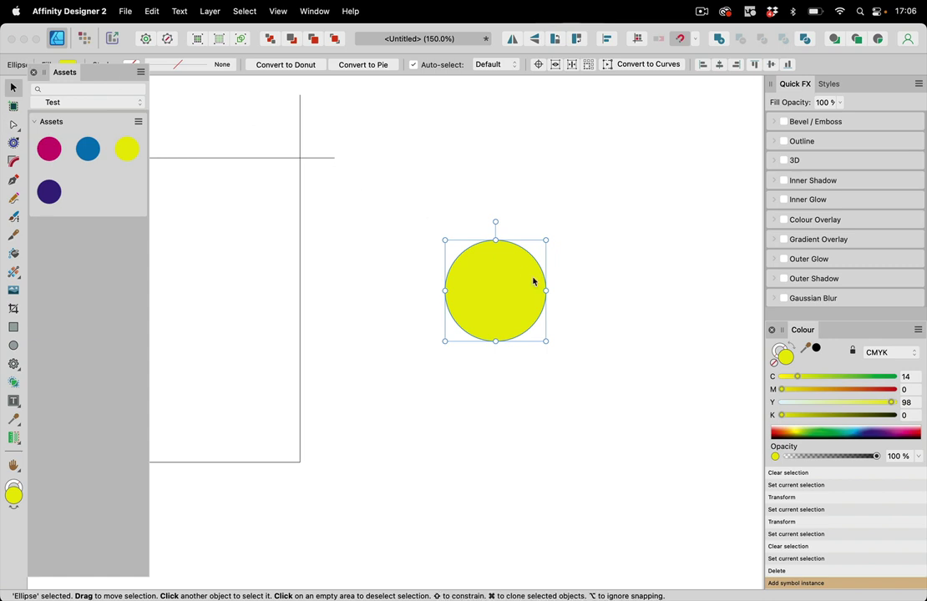
Delete the placed yellow circle and draw a large circle right of the rectangle.
key(Delete)
key(super+0)
click(14, 344)
drag(499, 243, 692, 402)
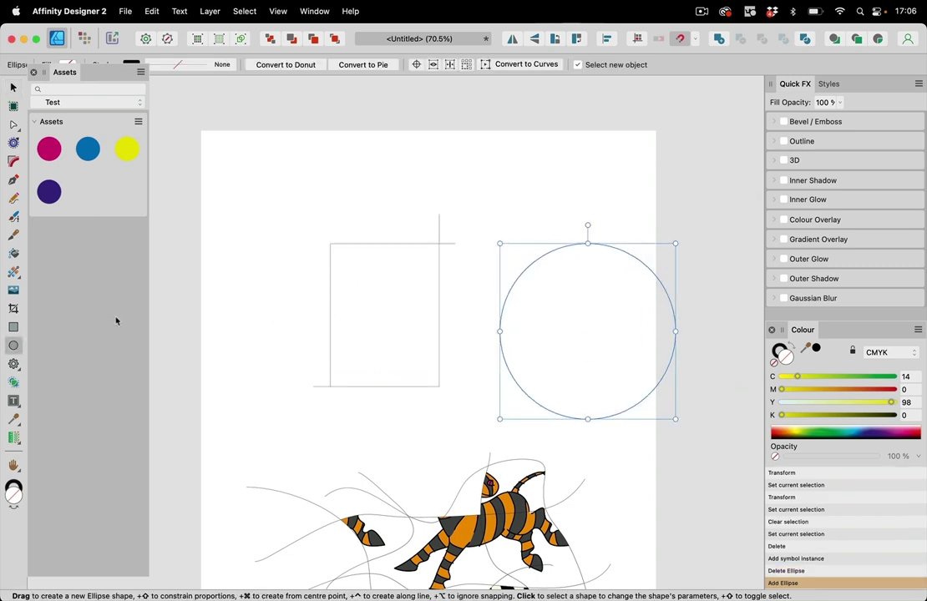
Flood-fill the new circle with a purer yellow by lowering its cyan value.
click(14, 253)
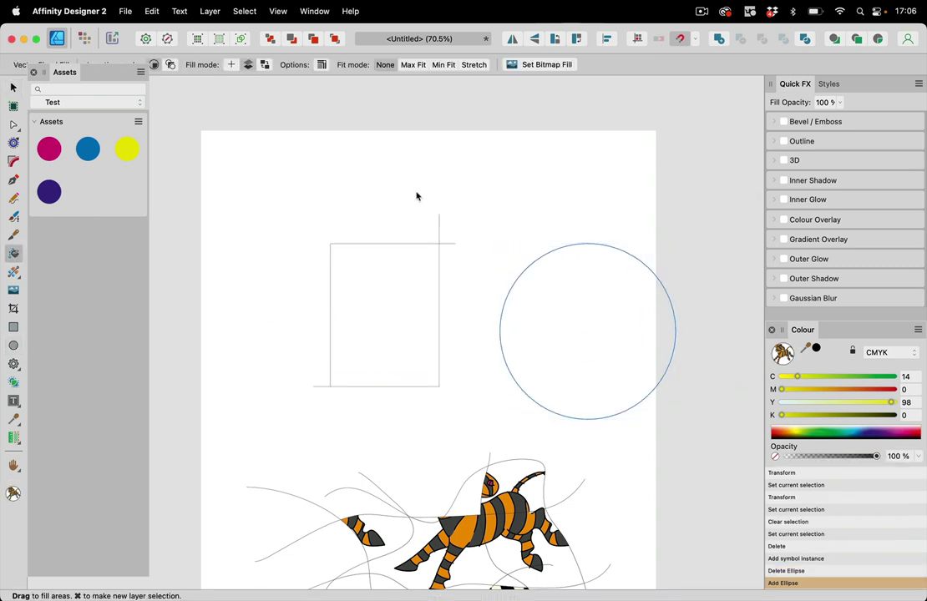
click(790, 377)
click(598, 314)
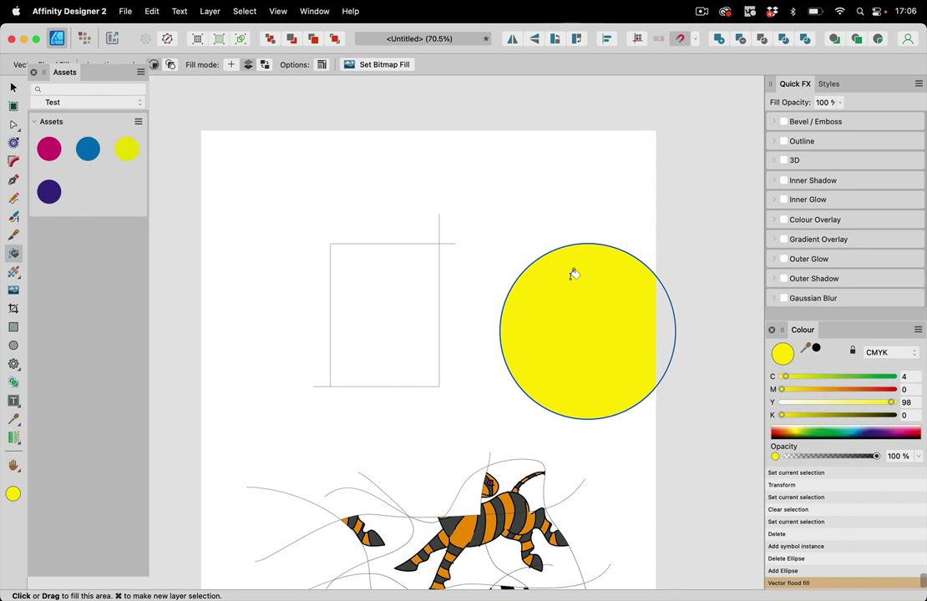
Layer magenta, blue, yellow, then purple asset-circle patterns into the circle in turn.
click(53, 151)
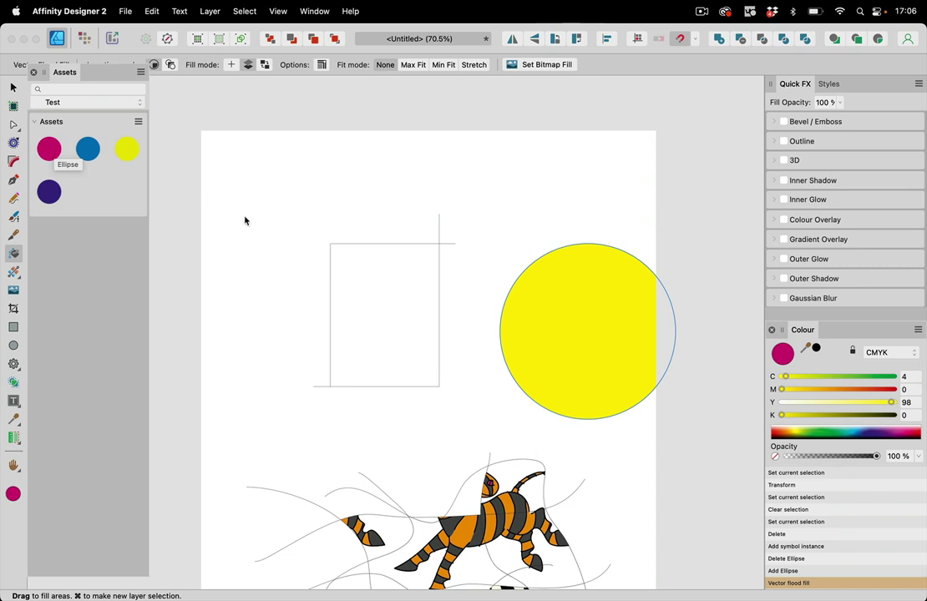
click(585, 290)
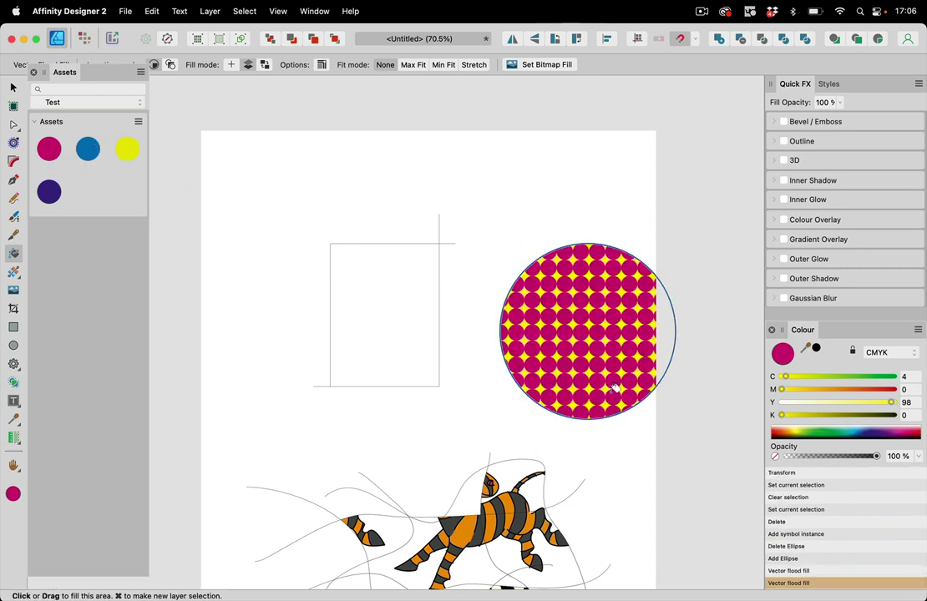
click(88, 150)
click(589, 326)
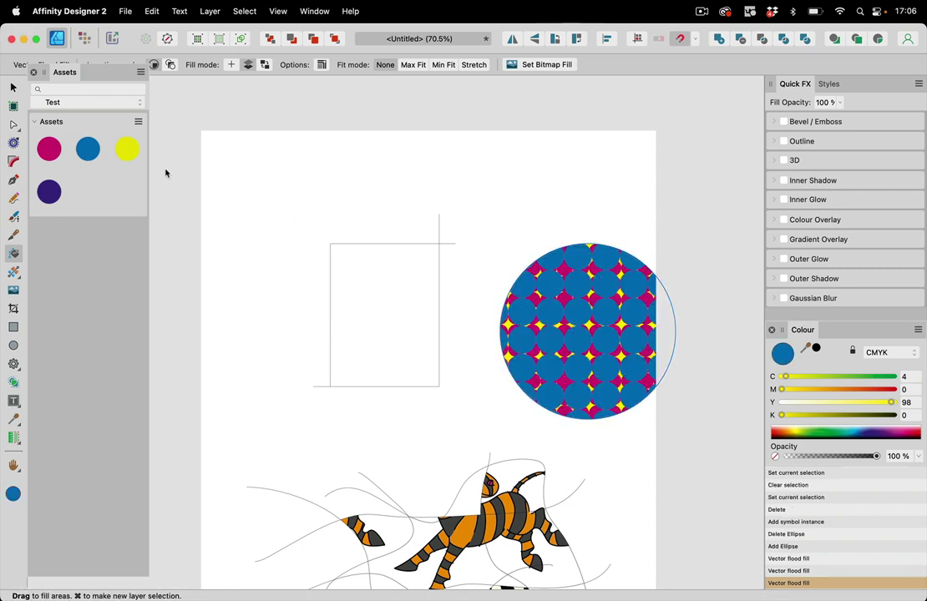
click(129, 151)
click(594, 381)
click(48, 192)
click(595, 356)
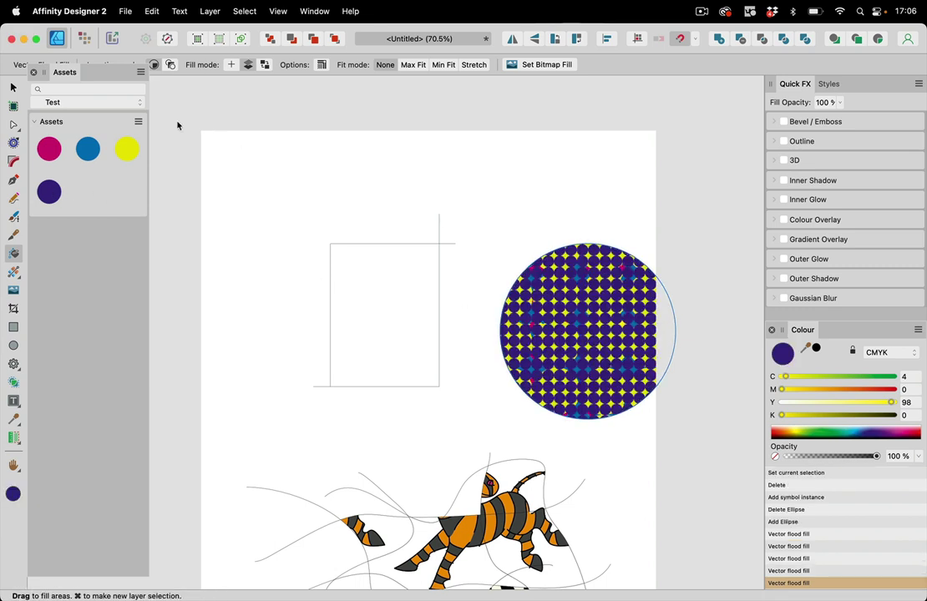
click(13, 87)
scroll(600, 339, up, 5)
scroll(599, 338, up, 10)
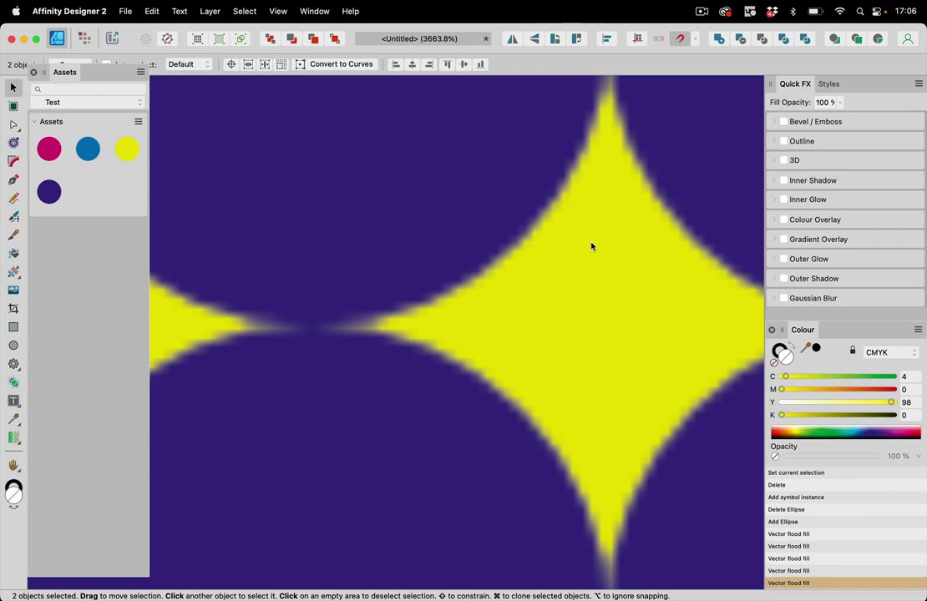
scroll(591, 246, down, 10)
scroll(586, 255, down, 3)
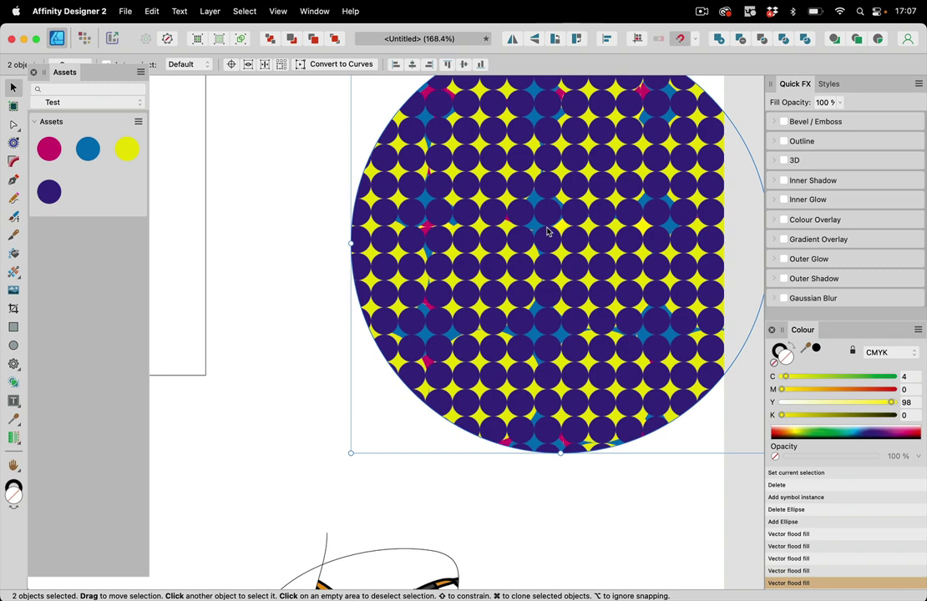
scroll(417, 242, right, 5)
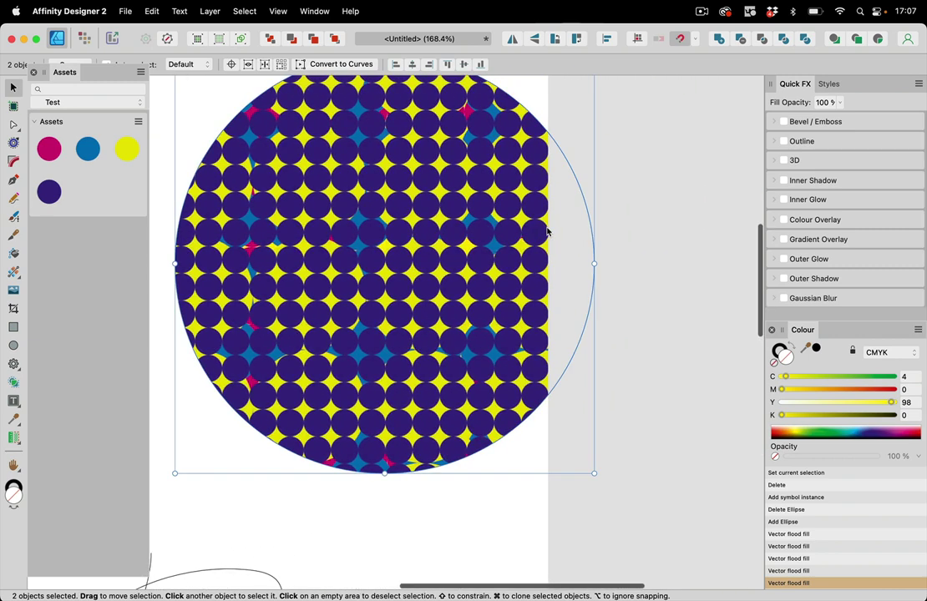
In the Appearance panel, inspect the circle's fills: yellow, magenta, blue, yellow and purple.
click(318, 12)
click(333, 168)
click(364, 180)
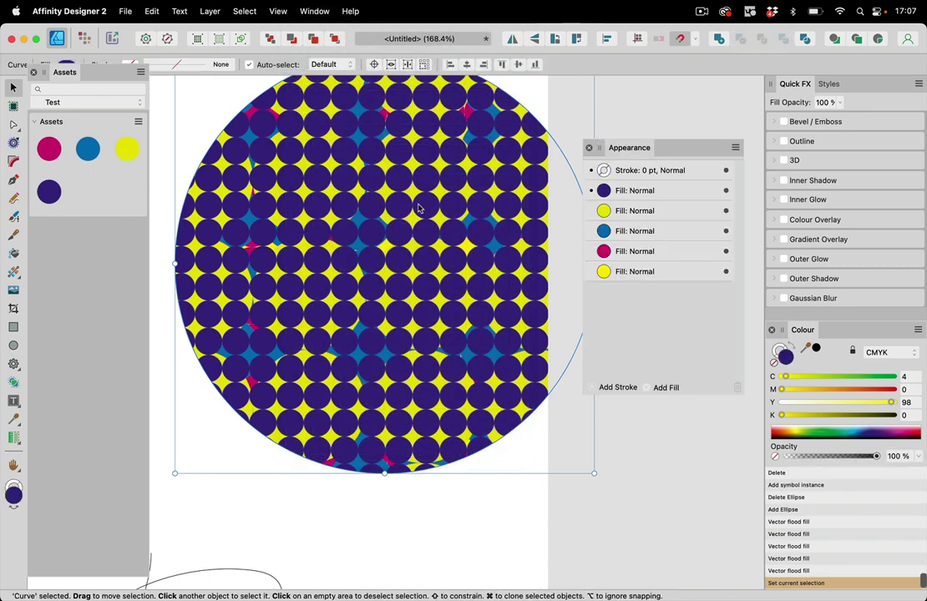
click(673, 273)
click(677, 250)
click(677, 229)
click(677, 210)
click(676, 190)
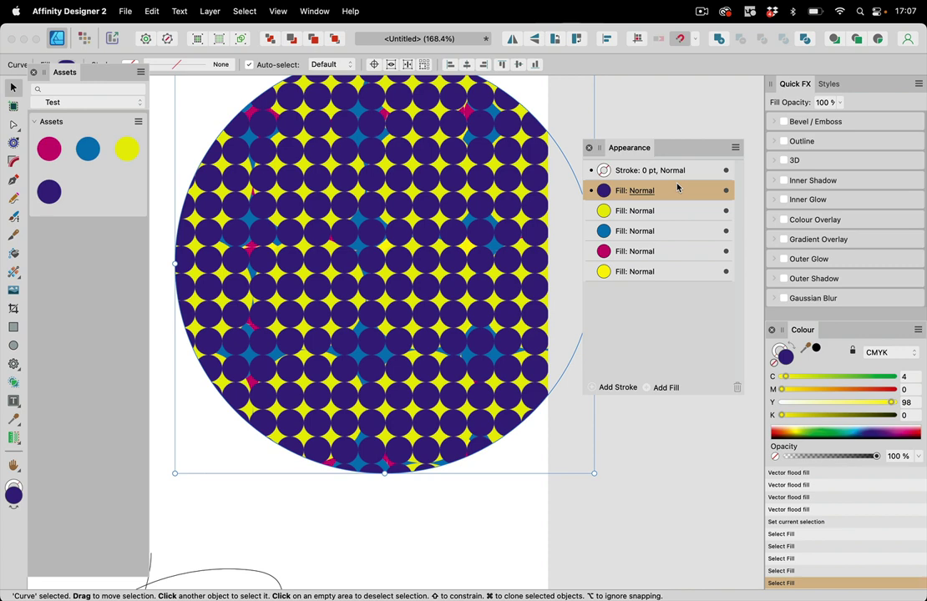